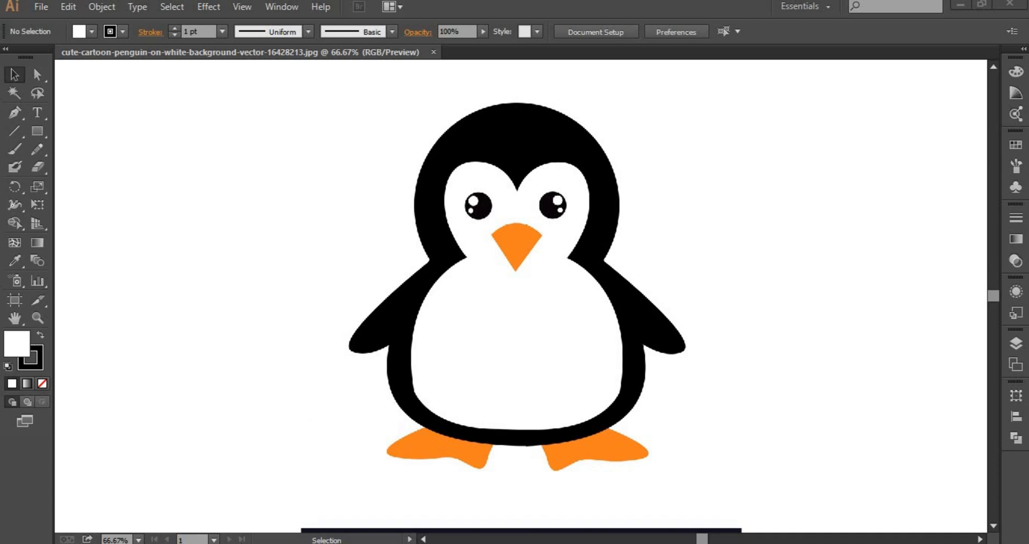
# Add a new layer above the penguin image and trace the left side of the head from the neck upward with the Pen tool.
pyautogui.click(15, 112)
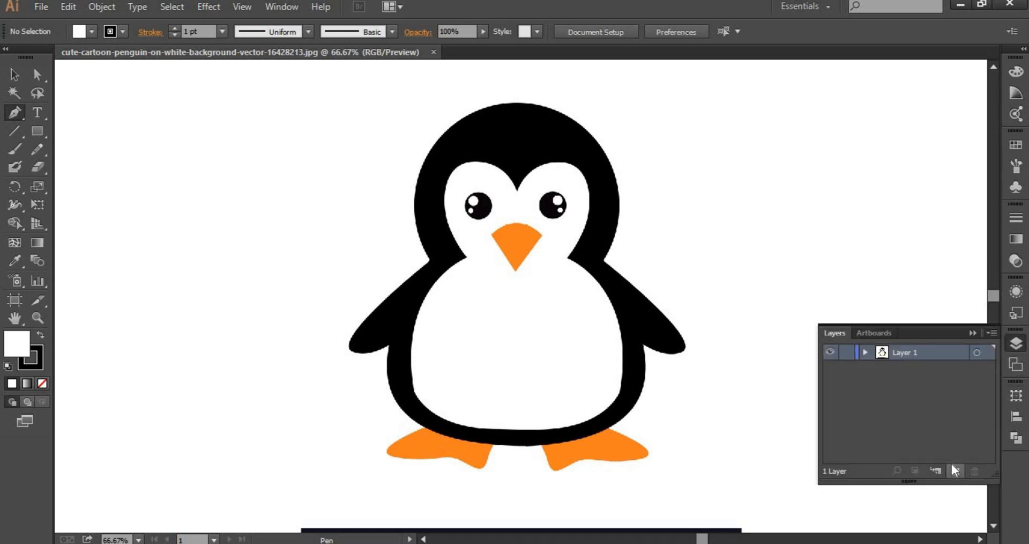
pyautogui.click(955, 470)
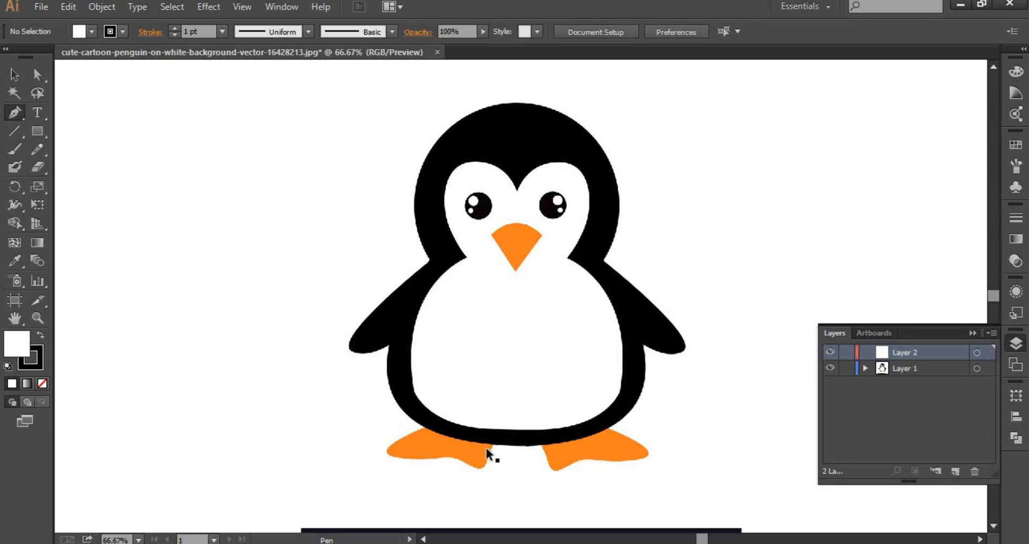
pyautogui.hotkey('ctrl', '+')
pyautogui.hotkey('ctrl', '+')
pyautogui.scroll(3, 358, 331)
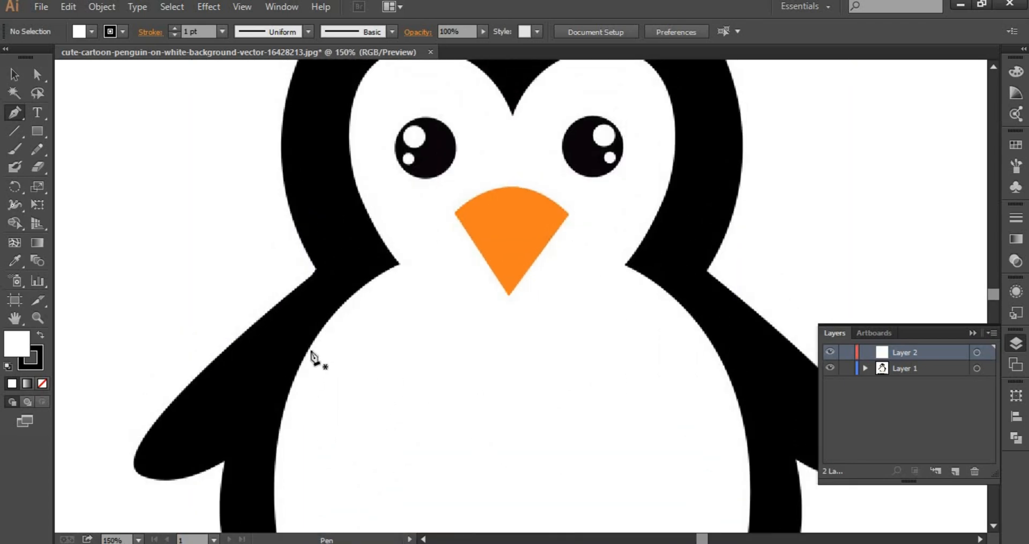
pyautogui.scroll(3, 312, 354)
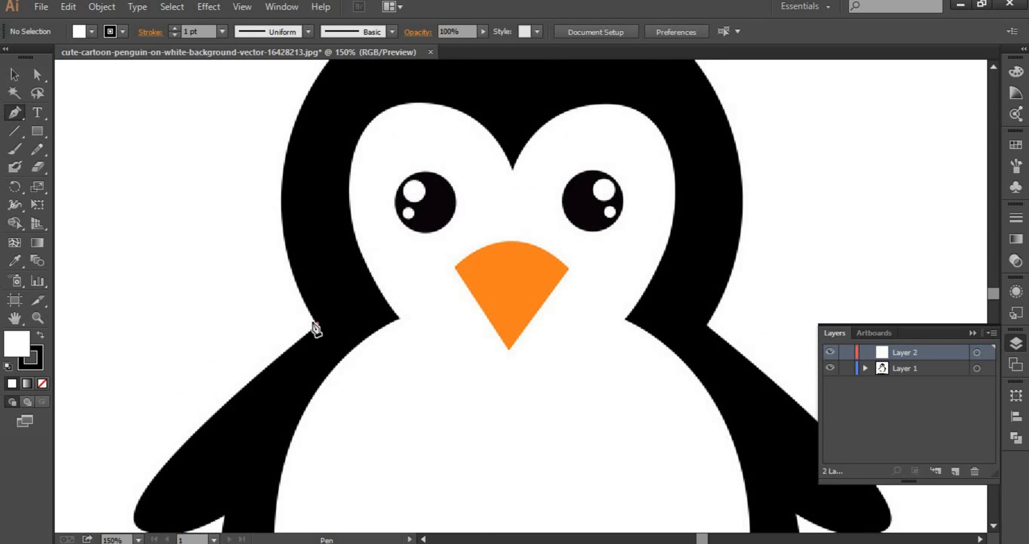
pyautogui.moveTo(316, 328); pyautogui.dragTo(287, 462)
pyautogui.moveTo(321, 215); pyautogui.dragTo(381, 80)
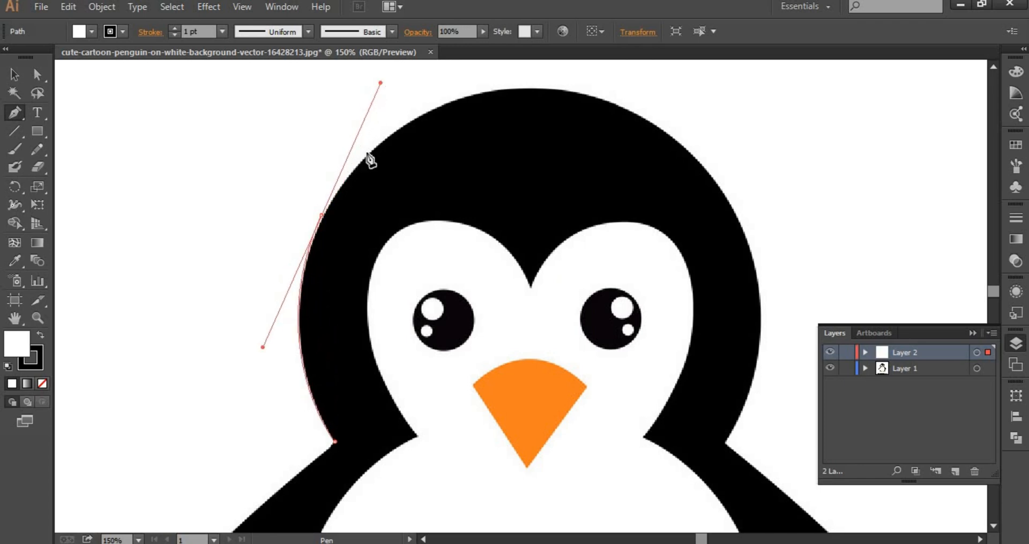
pyautogui.click(321, 214)
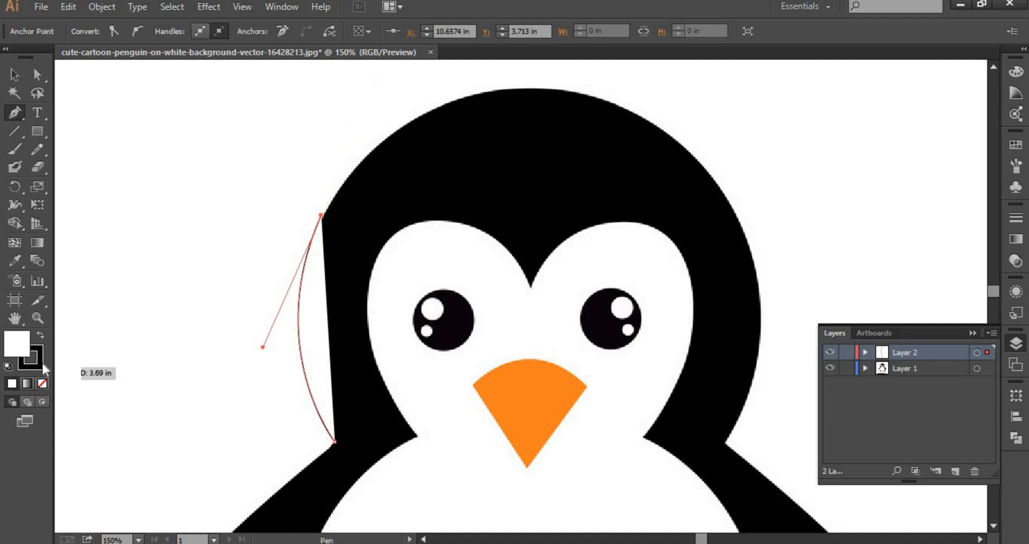
# Set both the fill and the stroke of the outline path to none.
pyautogui.click(41, 382)
pyautogui.click(41, 334)
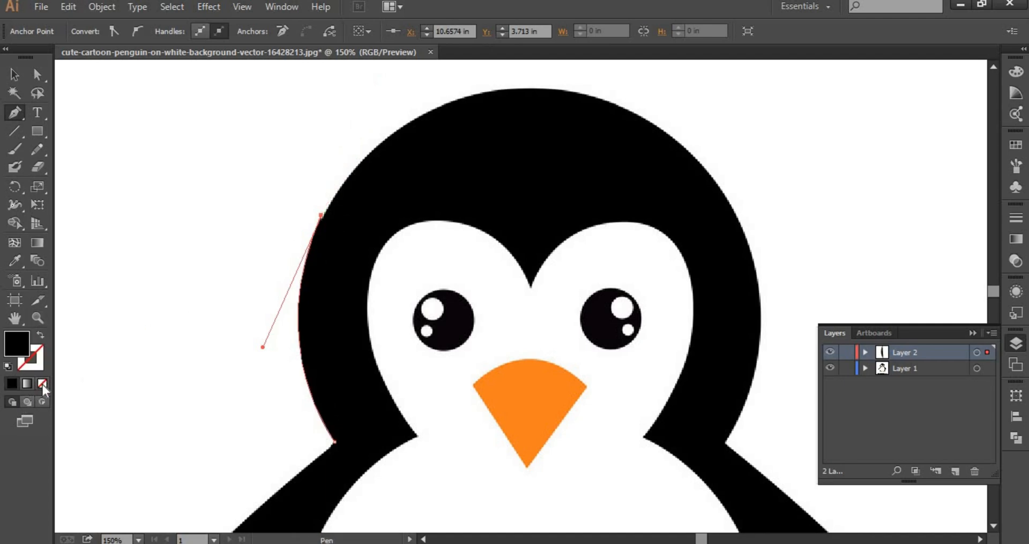
pyautogui.click(43, 383)
# Continue the path over the top of the head and down its right side to the neck corner.
pyautogui.scroll(4, 375, 311)
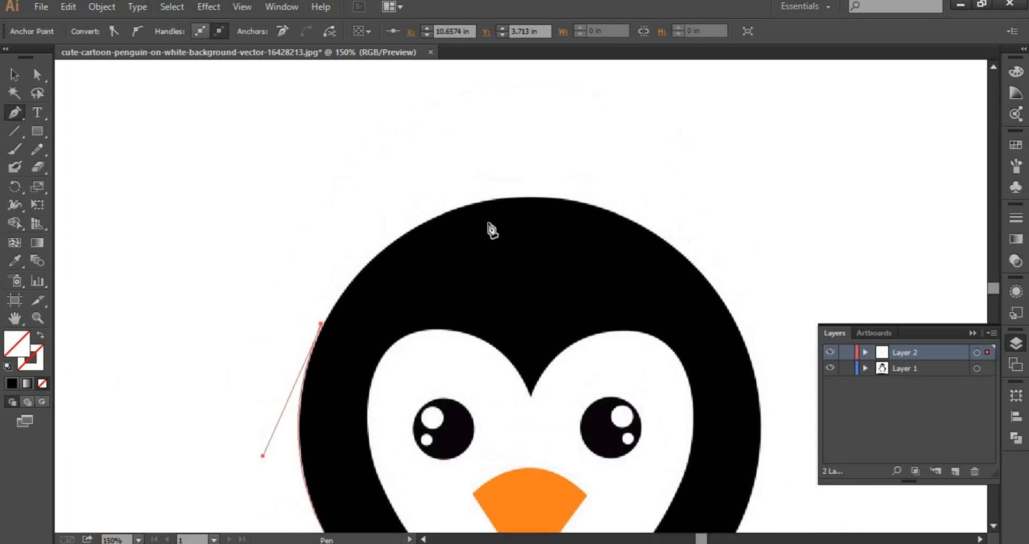
pyautogui.moveTo(521, 197); pyautogui.dragTo(666, 190)
pyautogui.click(520, 199)
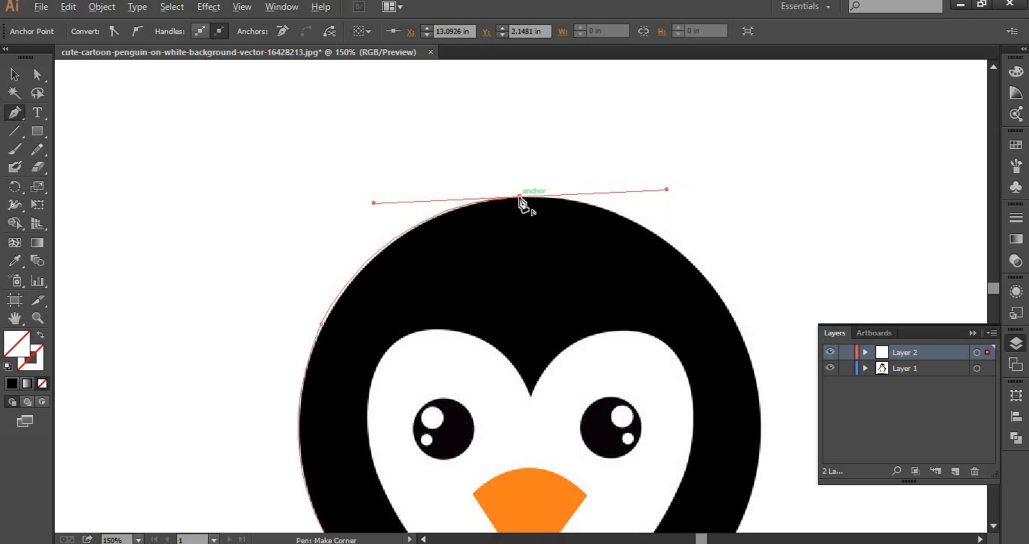
pyautogui.moveTo(533, 209); pyautogui.dragTo(294, 110)
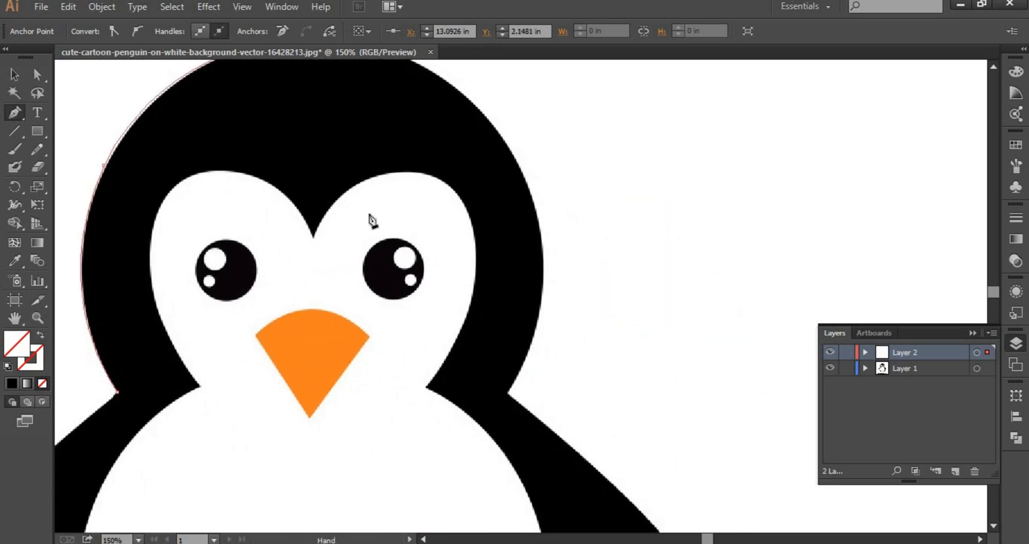
pyautogui.click(480, 191)
pyautogui.moveTo(530, 270); pyautogui.dragTo(557, 302)
pyautogui.click(480, 192)
pyautogui.scroll(-3, 533, 348)
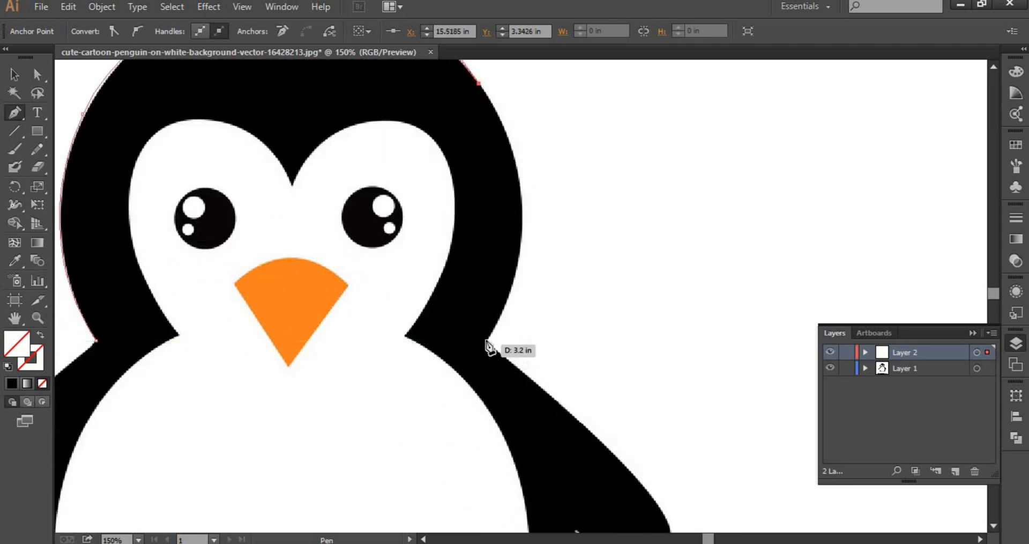
pyautogui.moveTo(486, 340); pyautogui.dragTo(399, 485)
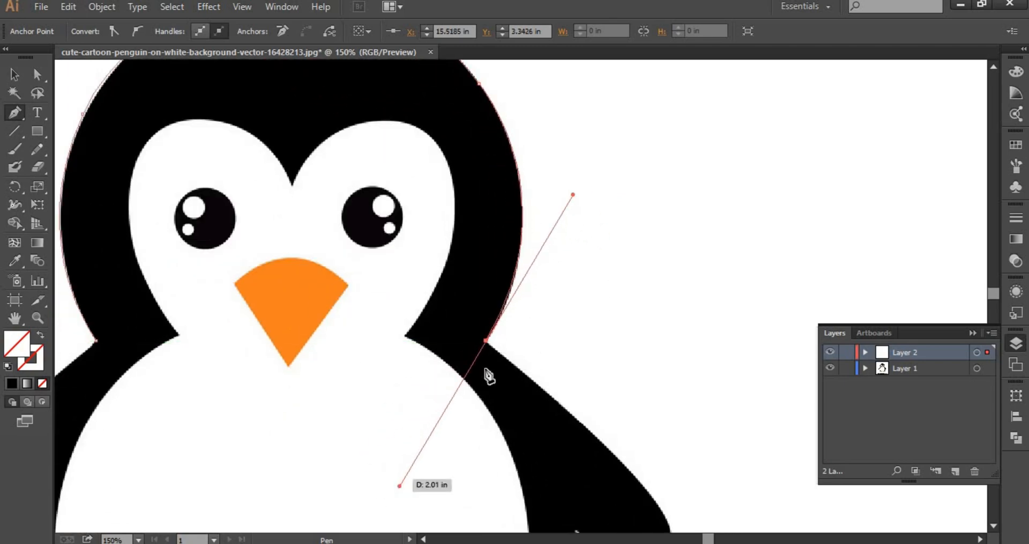
pyautogui.click(487, 340)
# Trace the right flipper from the shoulder around its rounded tip to the point where it meets the body.
pyautogui.moveTo(504, 390); pyautogui.dragTo(290, 191)
pyautogui.moveTo(455, 325); pyautogui.dragTo(461, 368)
pyautogui.click(454, 325)
pyautogui.moveTo(404, 349); pyautogui.dragTo(337, 343)
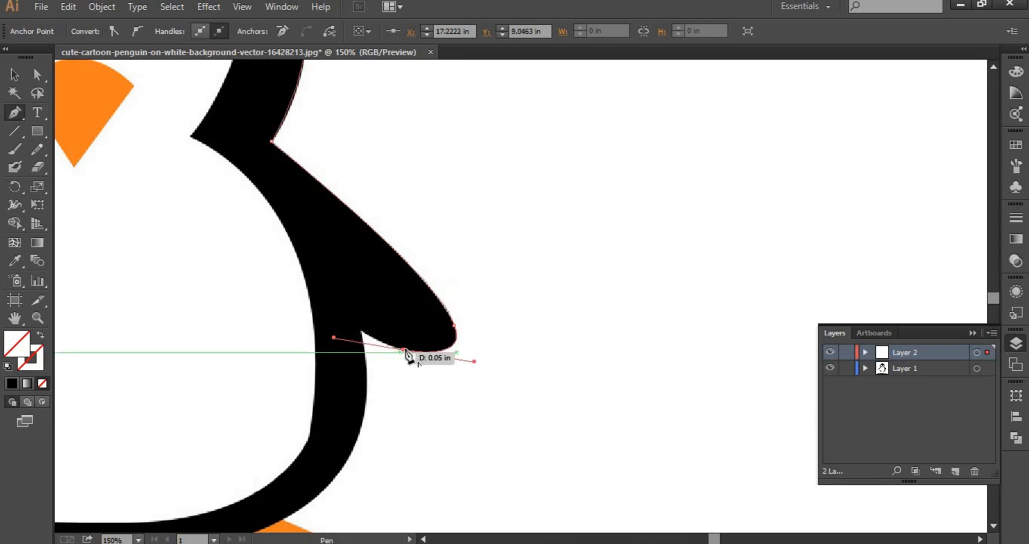
pyautogui.click(360, 328)
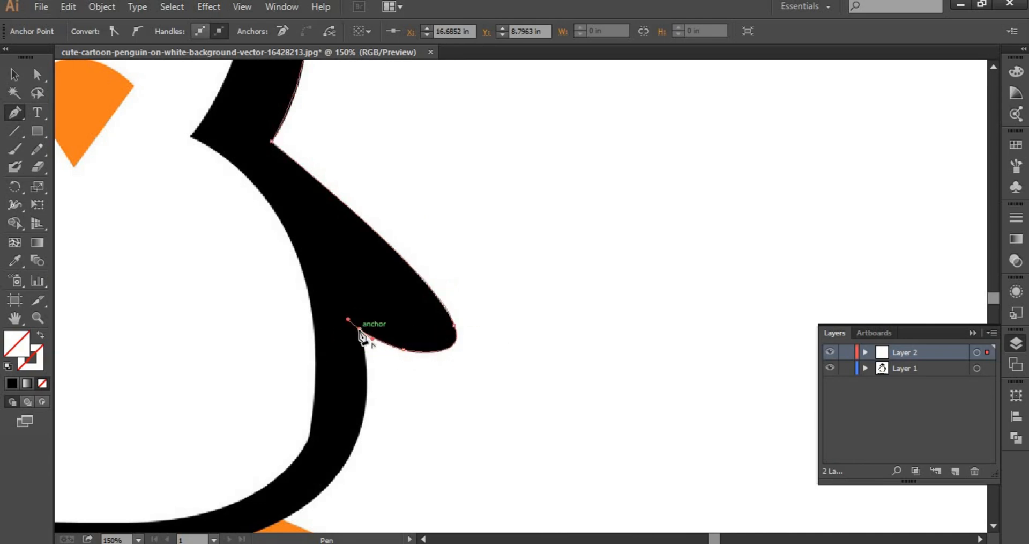
# Trace the right side of the body and the curved bottom edge across to the left foot.
pyautogui.scroll(-5, 356, 340)
pyautogui.hscroll(-10, 490, 404)
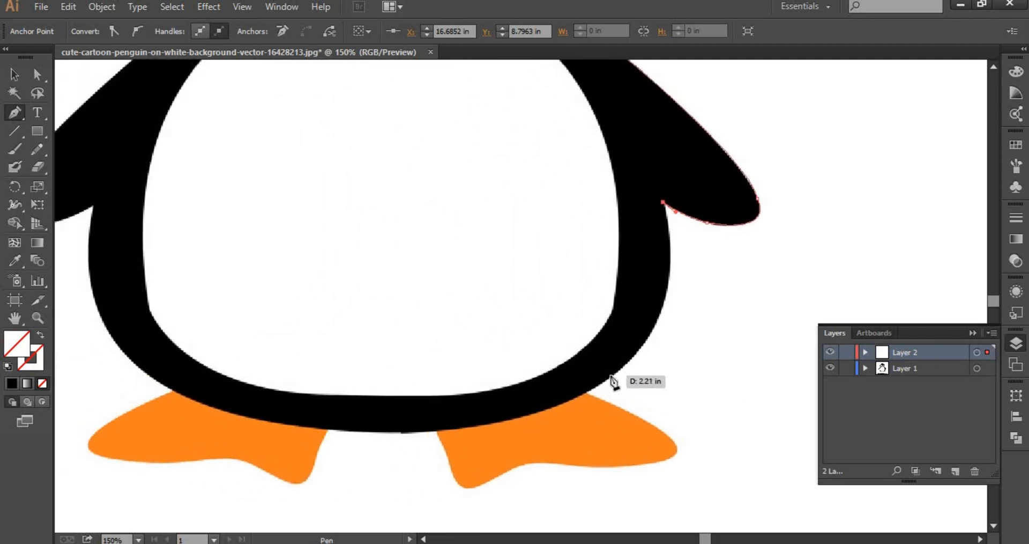
pyautogui.moveTo(611, 375); pyautogui.dragTo(519, 445)
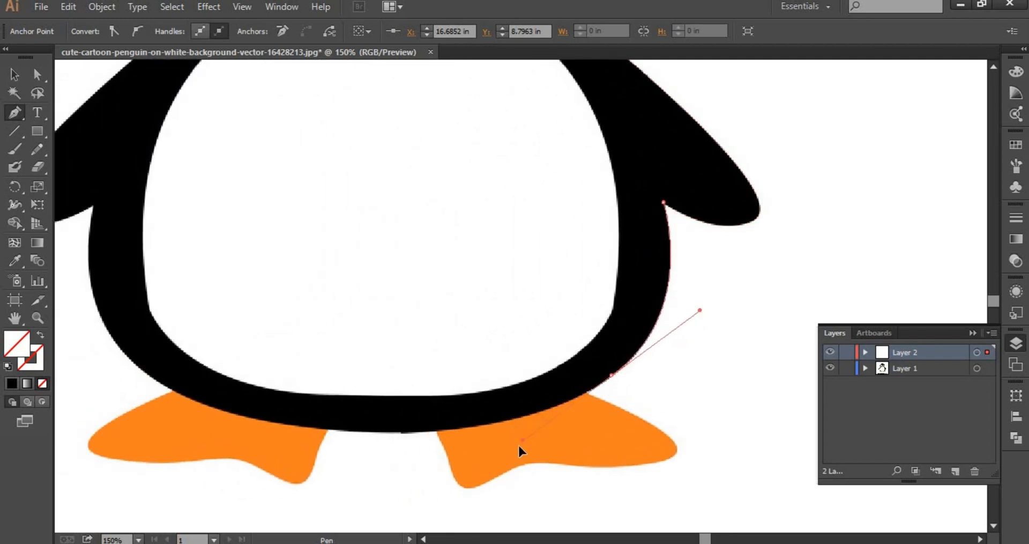
pyautogui.click(611, 374)
pyautogui.moveTo(260, 419); pyautogui.dragTo(88, 372)
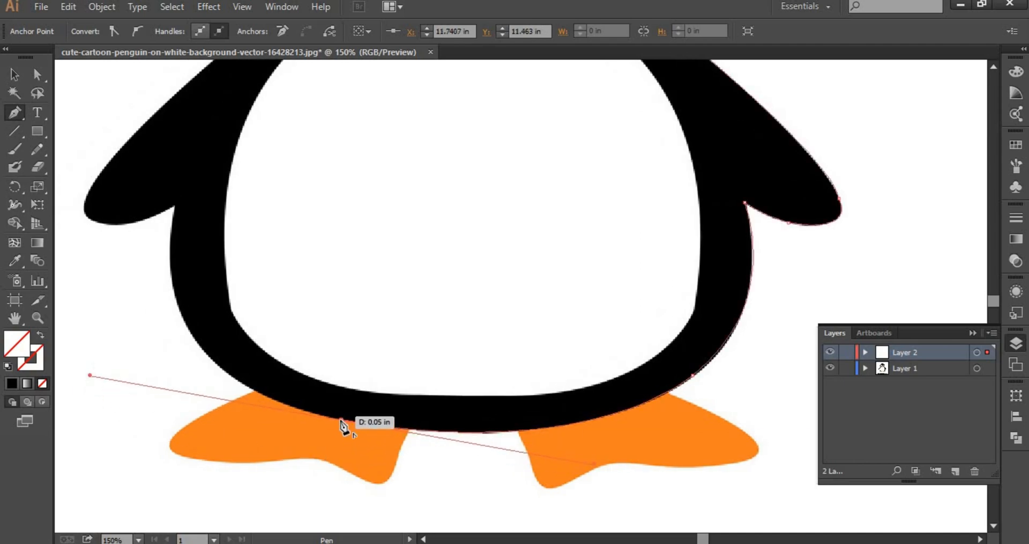
# Trace the lower left side of the body up to the corner under the left flipper.
pyautogui.scroll(3, 322, 443)
pyautogui.hscroll(-4, 322, 443)
pyautogui.moveTo(307, 411); pyautogui.dragTo(270, 336)
pyautogui.click(306, 412)
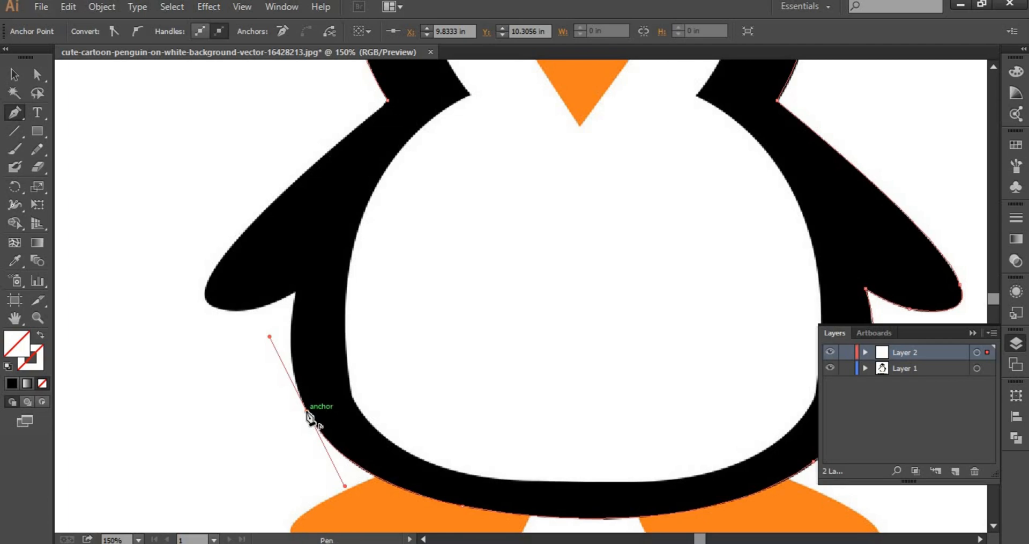
pyautogui.scroll(3, 298, 414)
pyautogui.moveTo(296, 399); pyautogui.dragTo(298, 335)
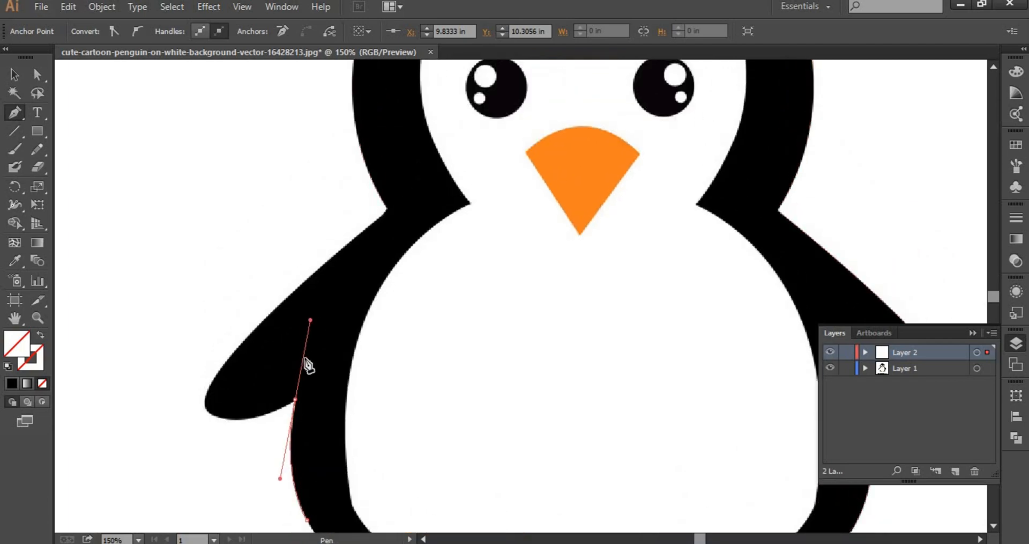
pyautogui.click(295, 400)
# Trace the left flipper around its tip and close the outline at its starting point on the neck.
pyautogui.moveTo(207, 410); pyautogui.dragTo(170, 385)
pyautogui.click(207, 410)
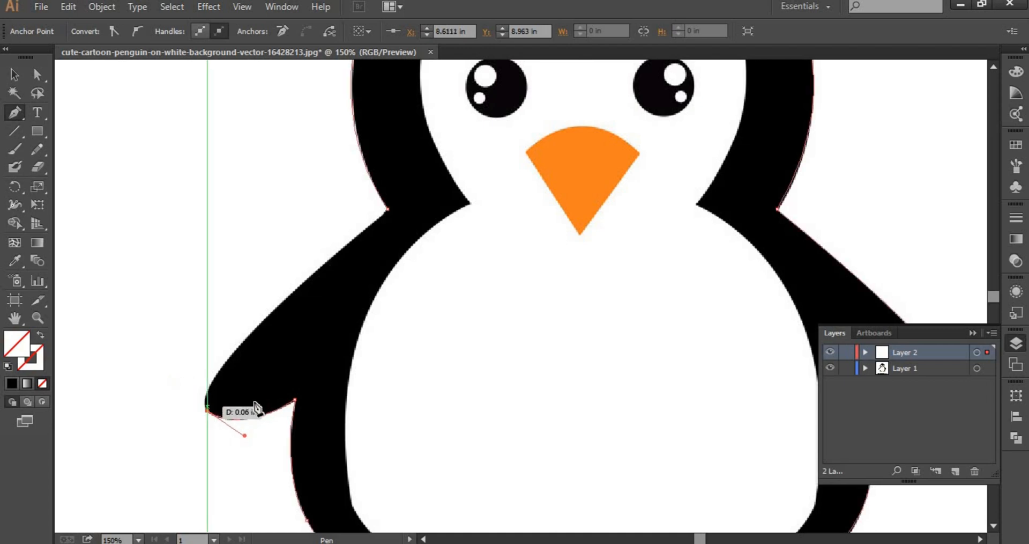
pyautogui.scroll(1, 210, 412)
pyautogui.moveTo(223, 417); pyautogui.dragTo(250, 382)
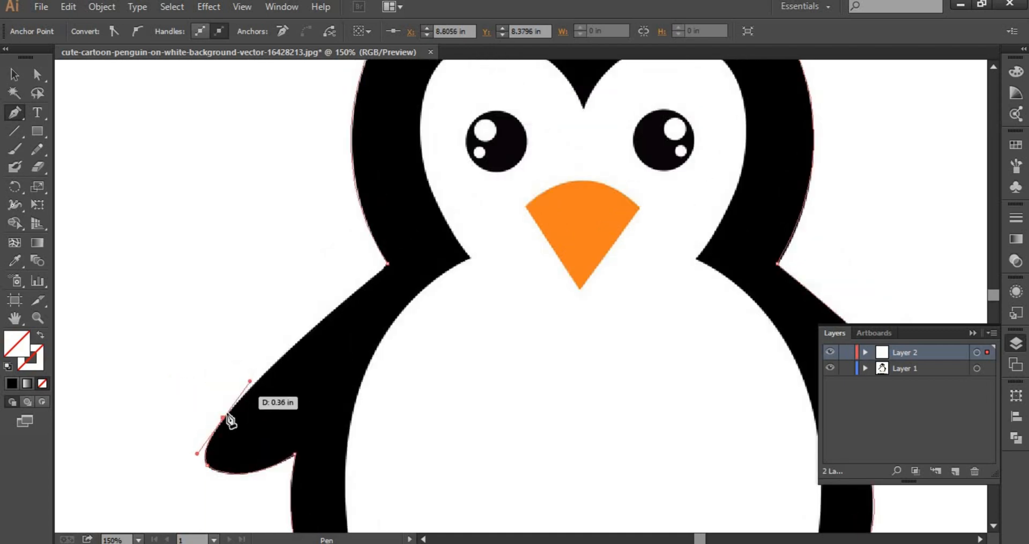
pyautogui.click(224, 417)
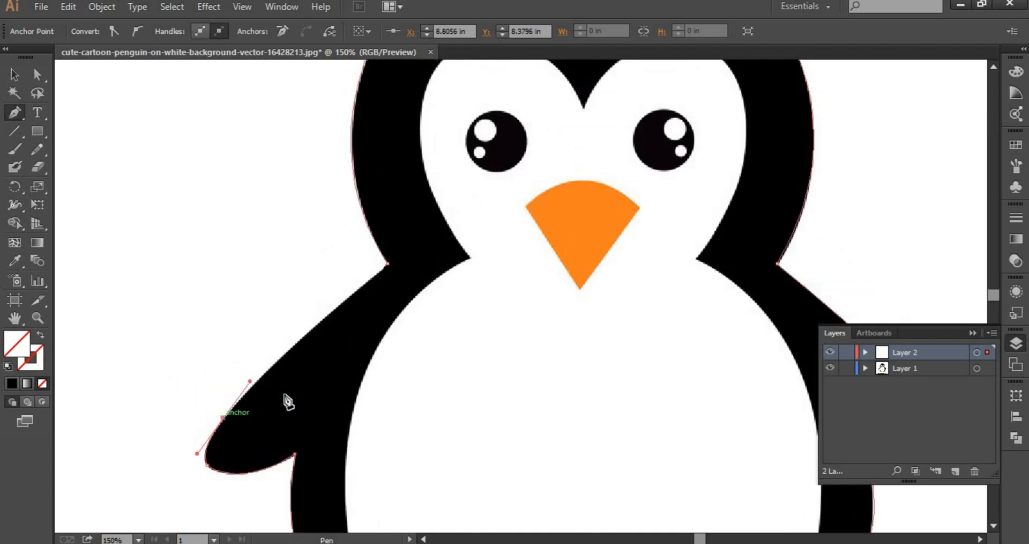
pyautogui.click(388, 265)
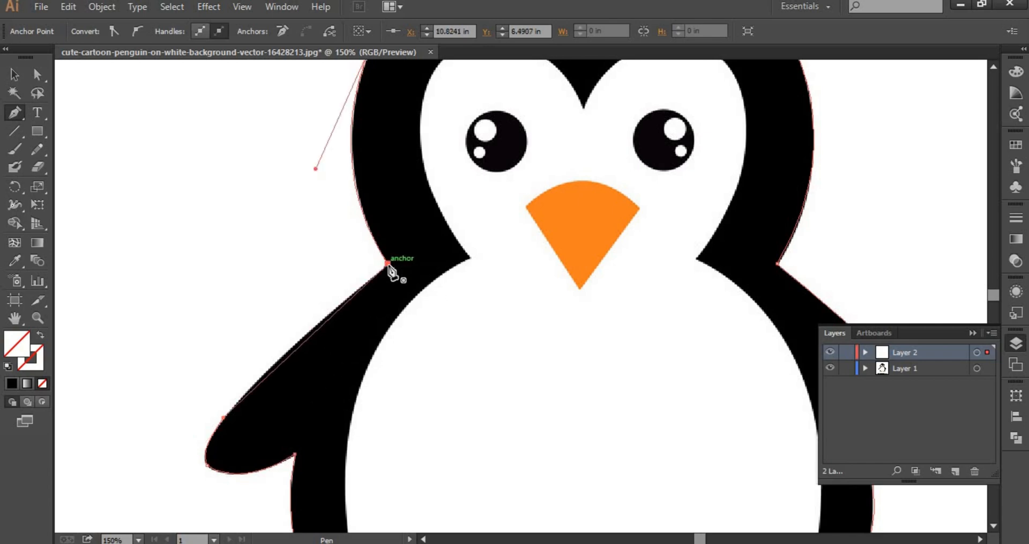
pyautogui.moveTo(388, 264); pyautogui.dragTo(470, 209)
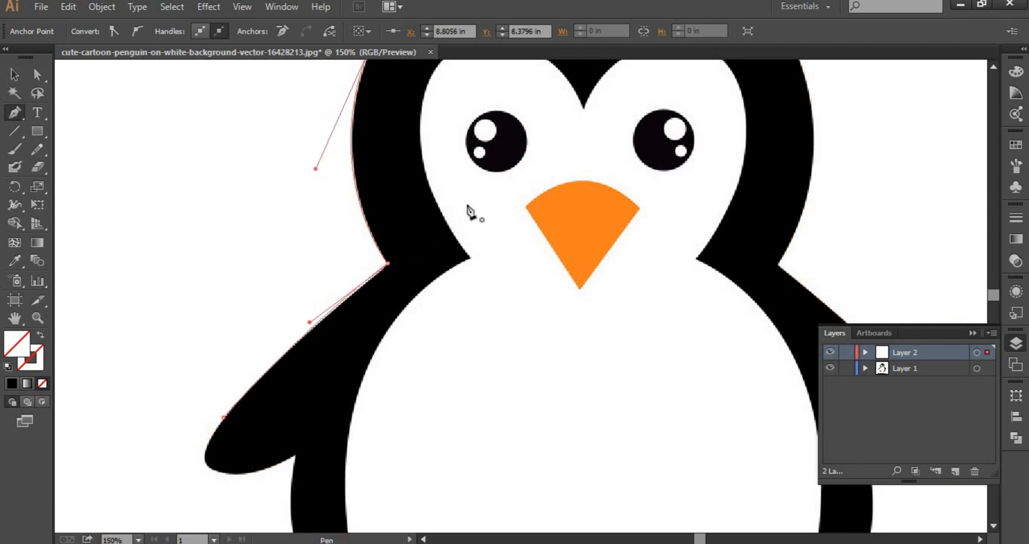
# Fill the closed penguin outline with black sampled from the reference image using the Eyedropper.
pyautogui.click(14, 259)
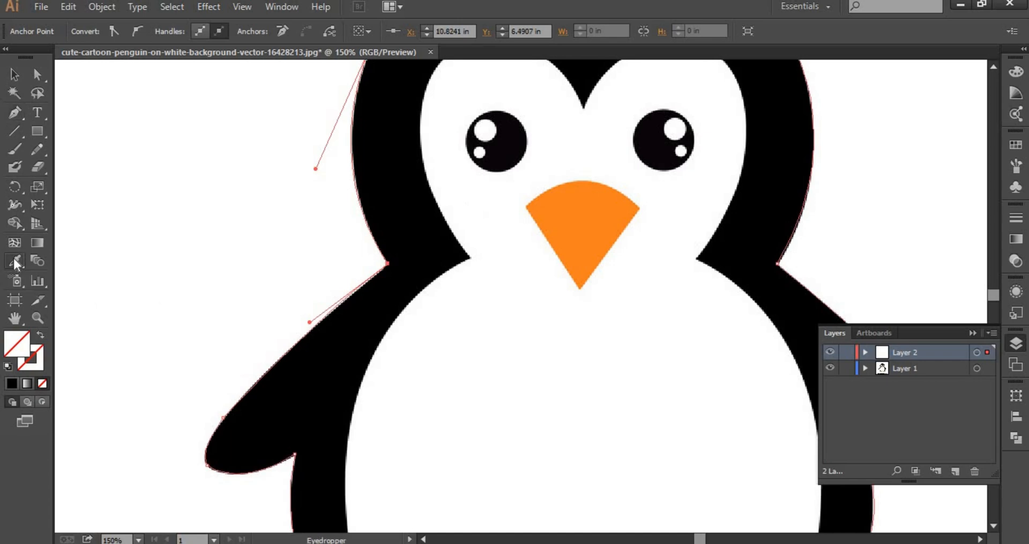
pyautogui.click(329, 363)
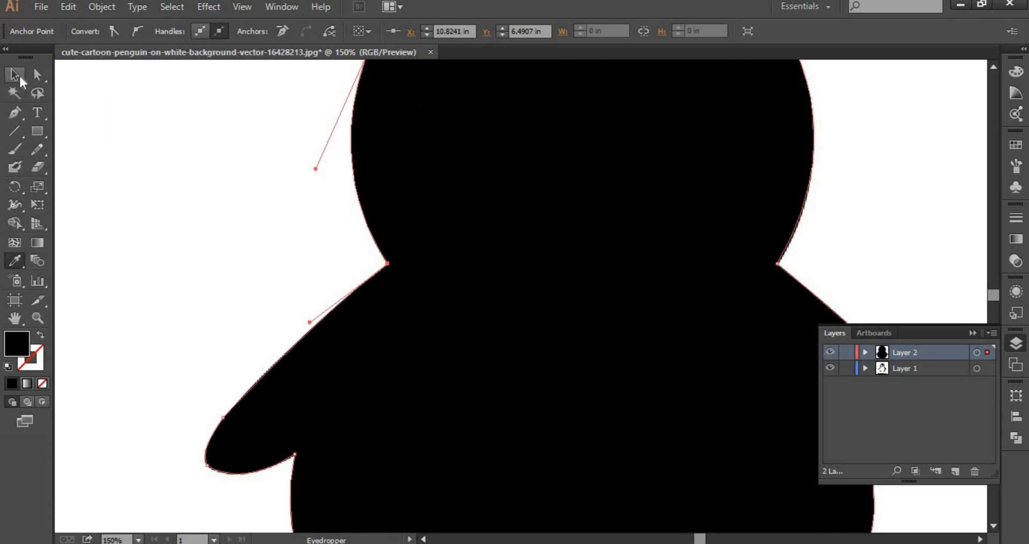
pyautogui.click(20, 79)
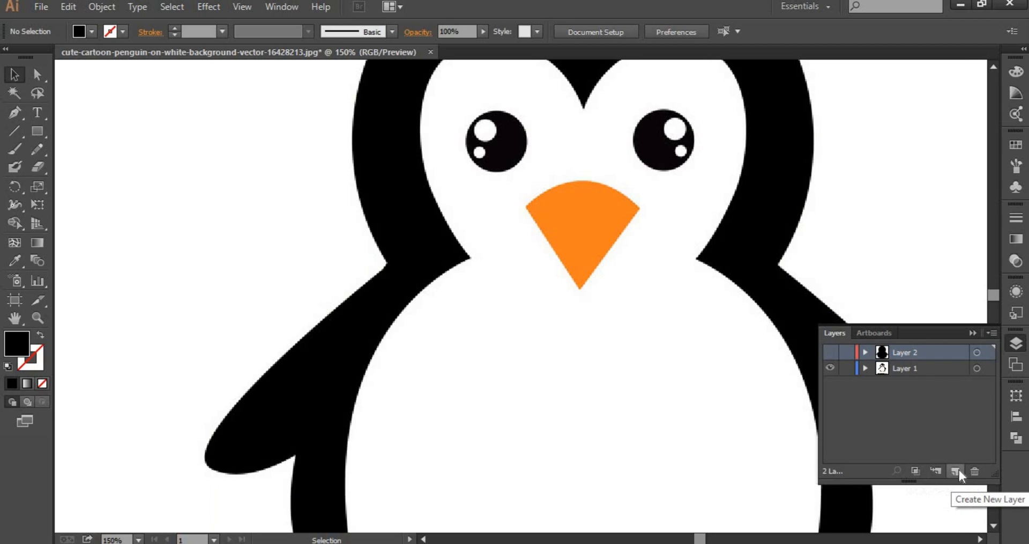
# Hide Layer 2 with the black silhouette and add a new layer above it.
pyautogui.click(955, 470)
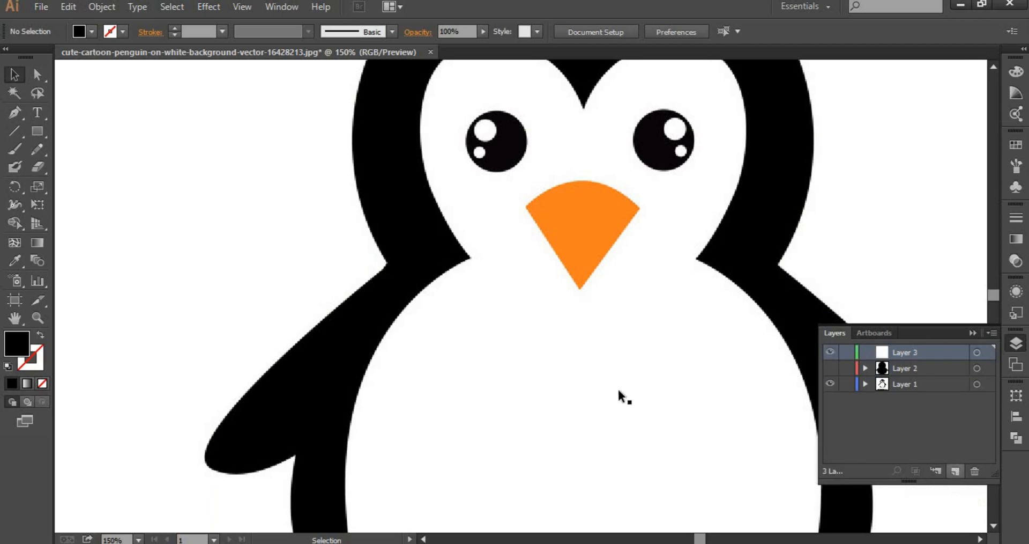
pyautogui.scroll(-3, 617, 385)
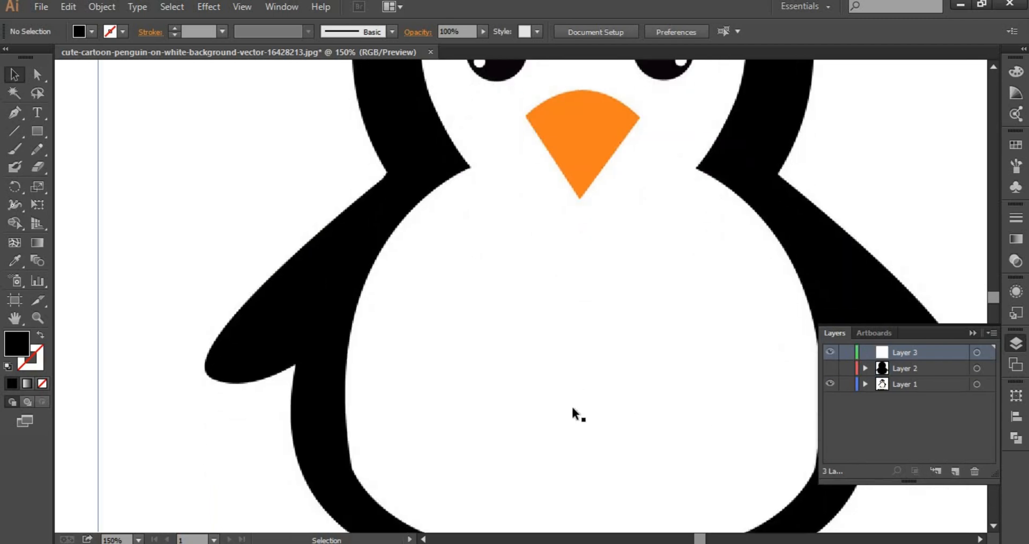
pyautogui.scroll(2, 574, 413)
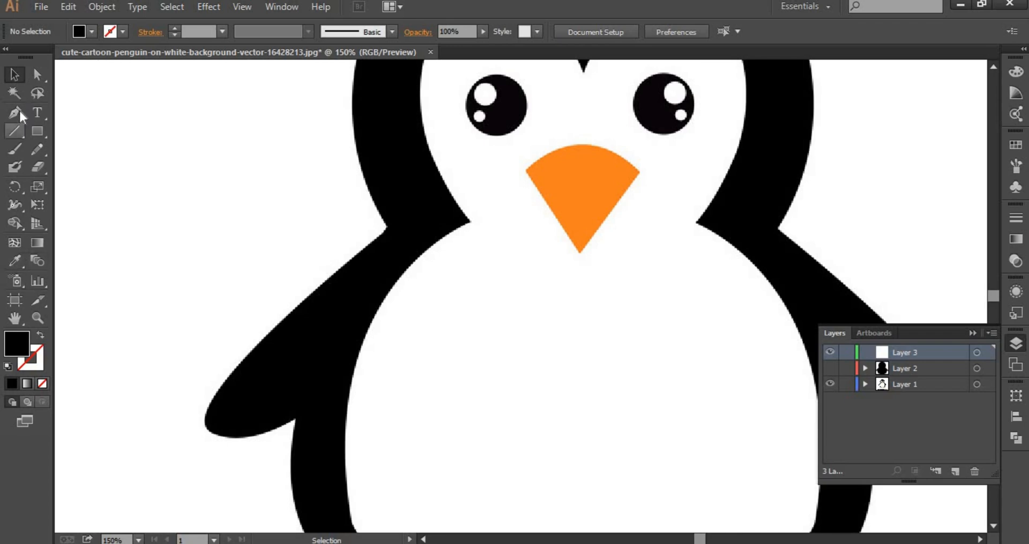
# With no fill, start a Pen path at the left neck corner and trace the white face's left edge upward.
pyautogui.press('p')
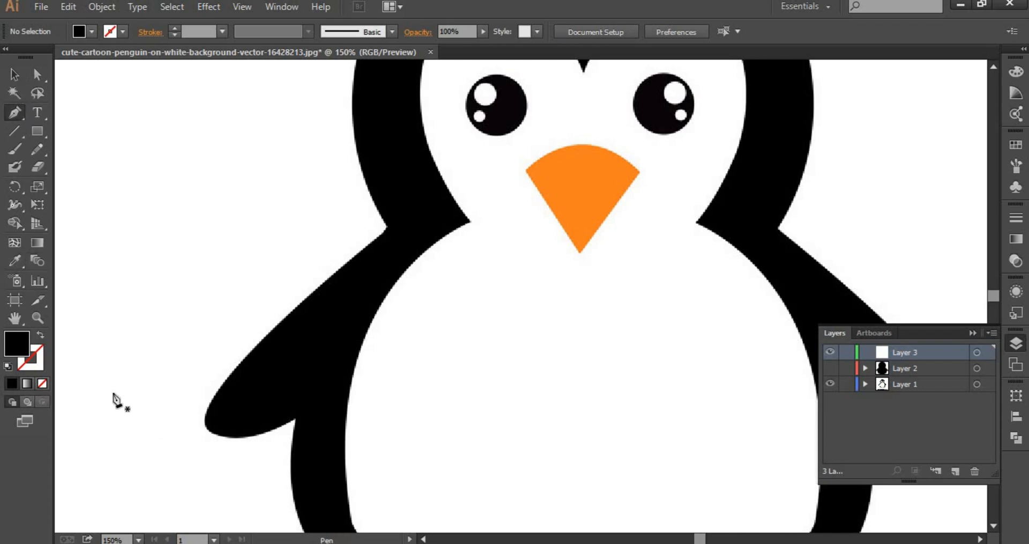
pyautogui.press('/')
pyautogui.scroll(5, 483, 397)
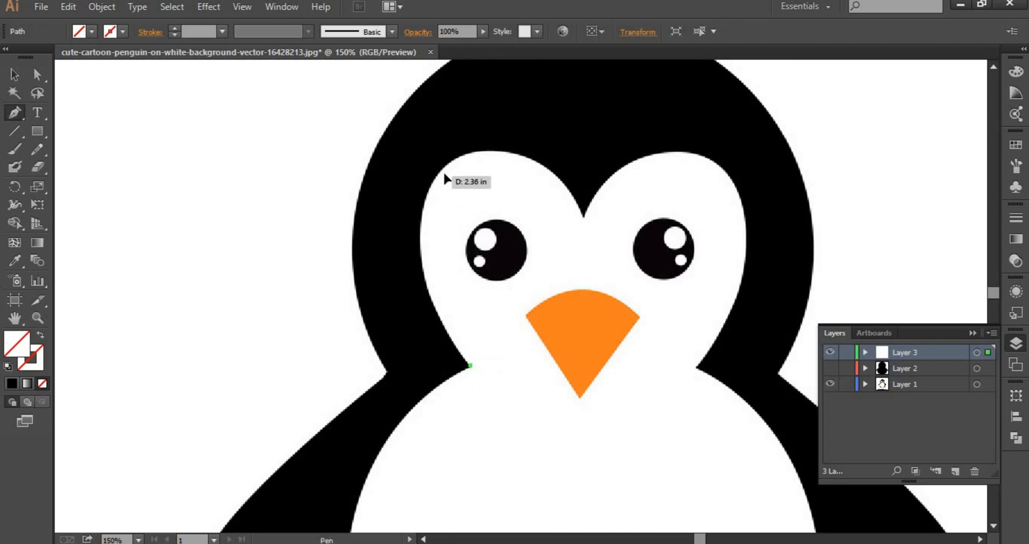
pyautogui.moveTo(437, 175); pyautogui.dragTo(489, 79)
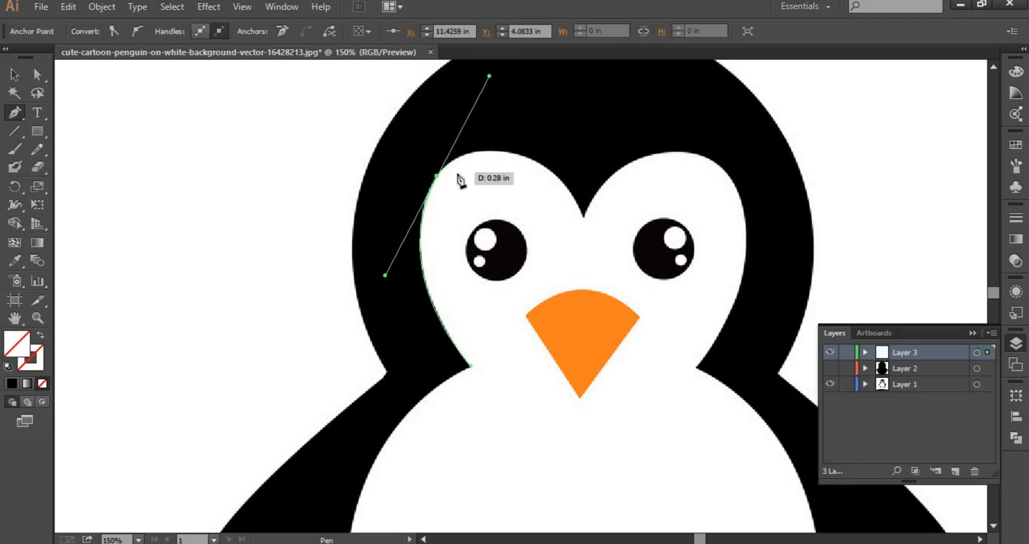
pyautogui.click(437, 176)
# Trace the curve over the left eye down to the pointed dip at the centre of the forehead.
pyautogui.moveTo(584, 216); pyautogui.dragTo(682, 335)
pyautogui.hotkey('ctrl', 'z')
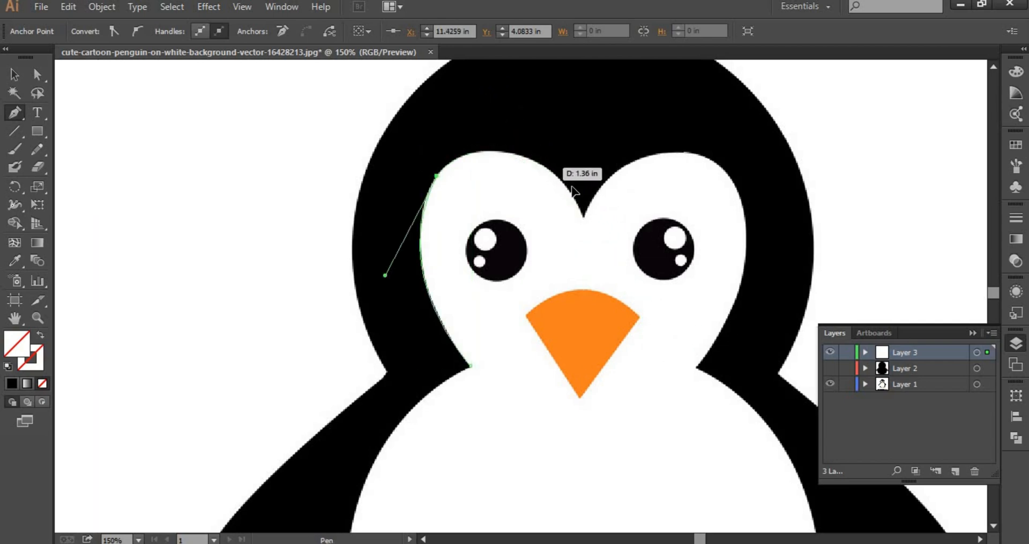
pyautogui.moveTo(546, 167); pyautogui.dragTo(630, 210)
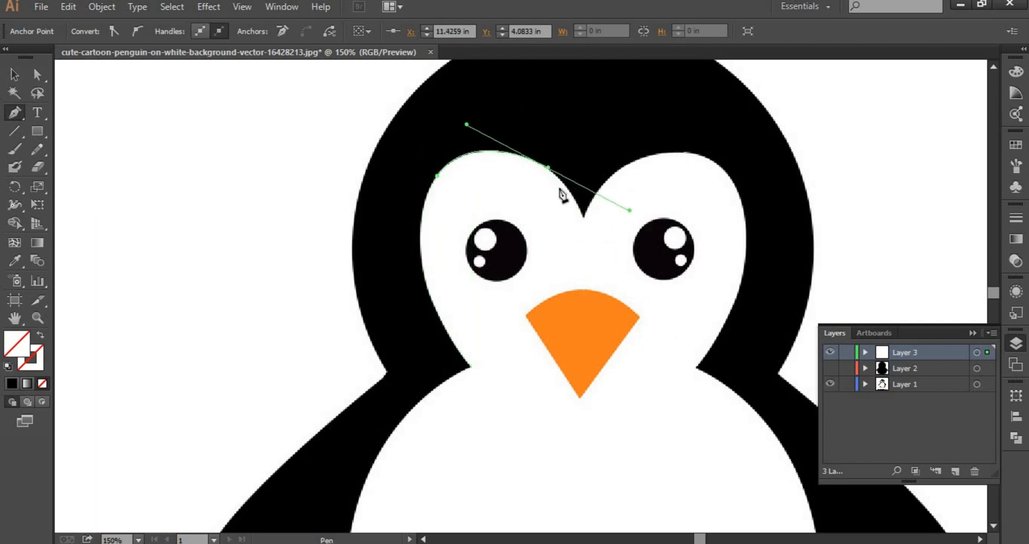
pyautogui.click(584, 217)
pyautogui.moveTo(597, 257); pyautogui.dragTo(583, 217)
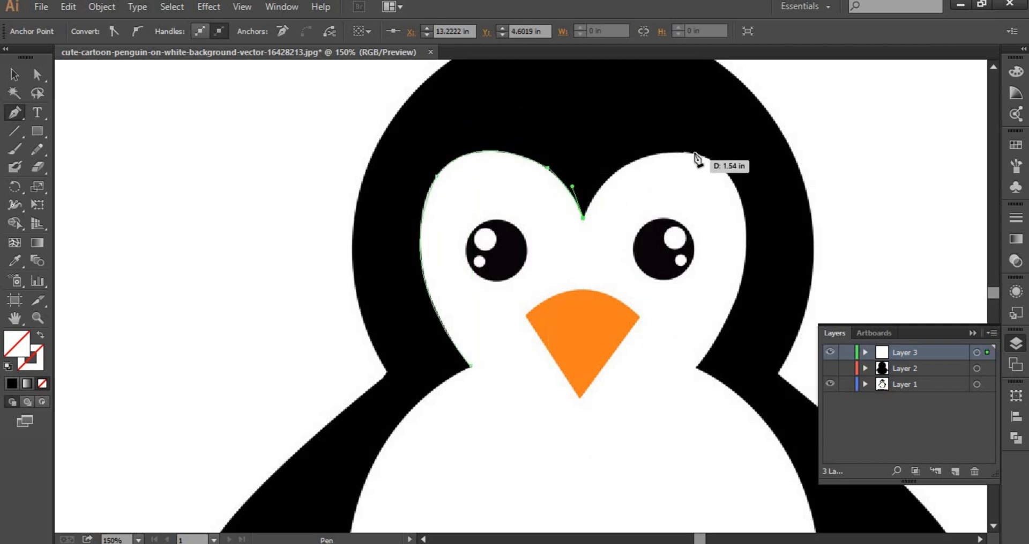
# Trace the curve over the right eye and down the face's right edge to the right neck corner.
pyautogui.moveTo(688, 150); pyautogui.dragTo(781, 154)
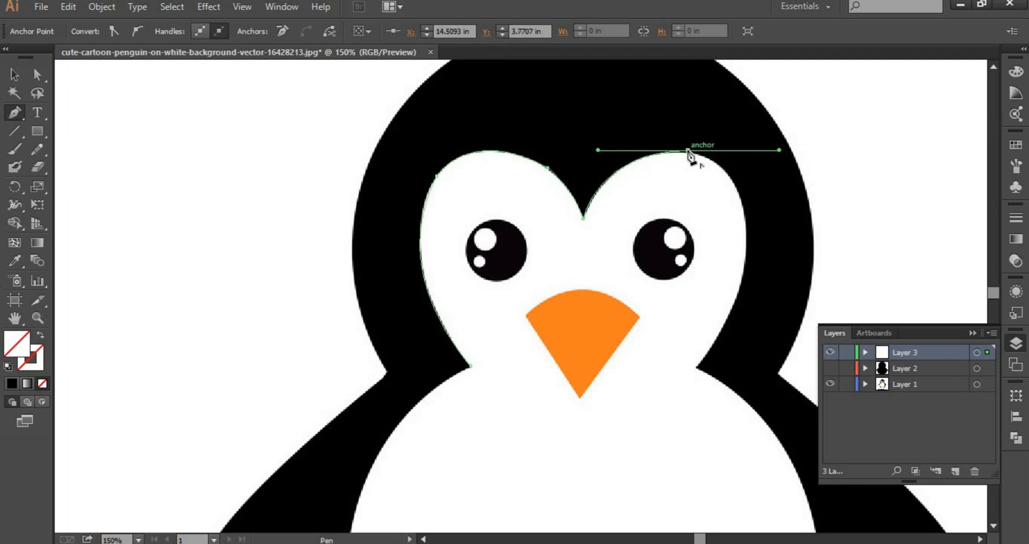
pyautogui.click(688, 150)
pyautogui.scroll(-3, 745, 199)
pyautogui.moveTo(746, 182); pyautogui.dragTo(643, 280)
pyautogui.scroll(-3, 745, 207)
pyautogui.click(695, 221)
# Trace the right side of the white belly from the neck corner down to its lower right bend.
pyautogui.hscroll(5, 643, 268)
pyautogui.scroll(-6, 617, 252)
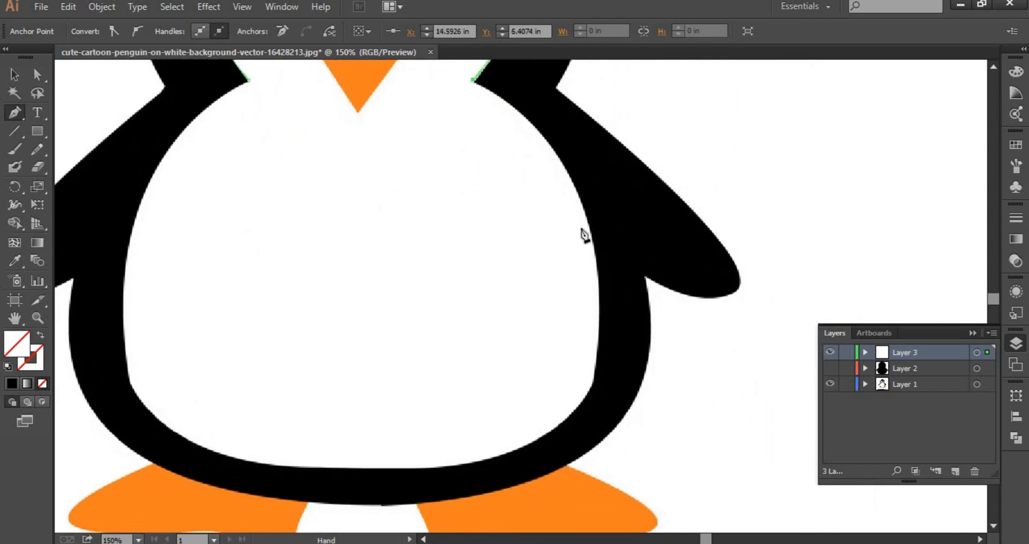
pyautogui.moveTo(584, 209); pyautogui.dragTo(585, 224)
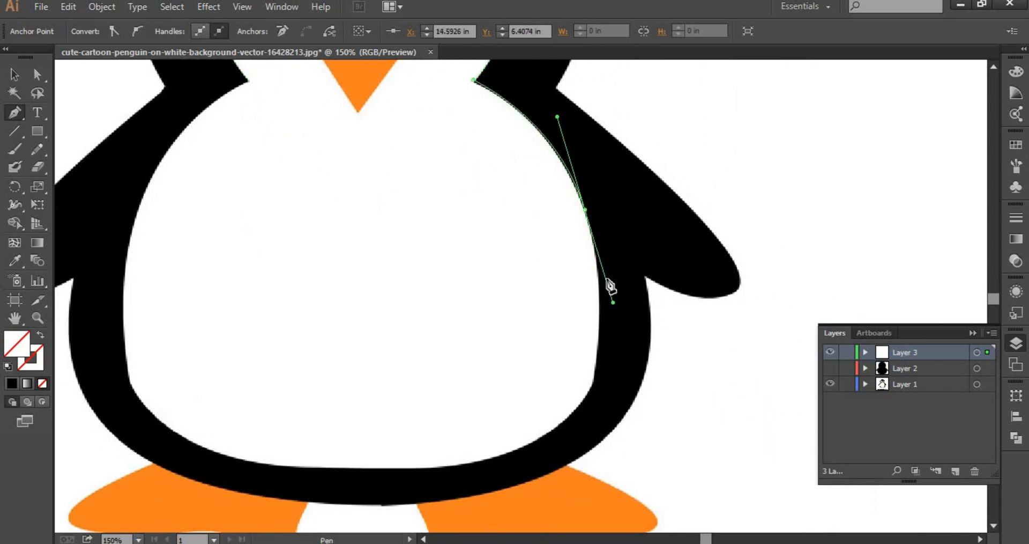
pyautogui.scroll(-3, 568, 356)
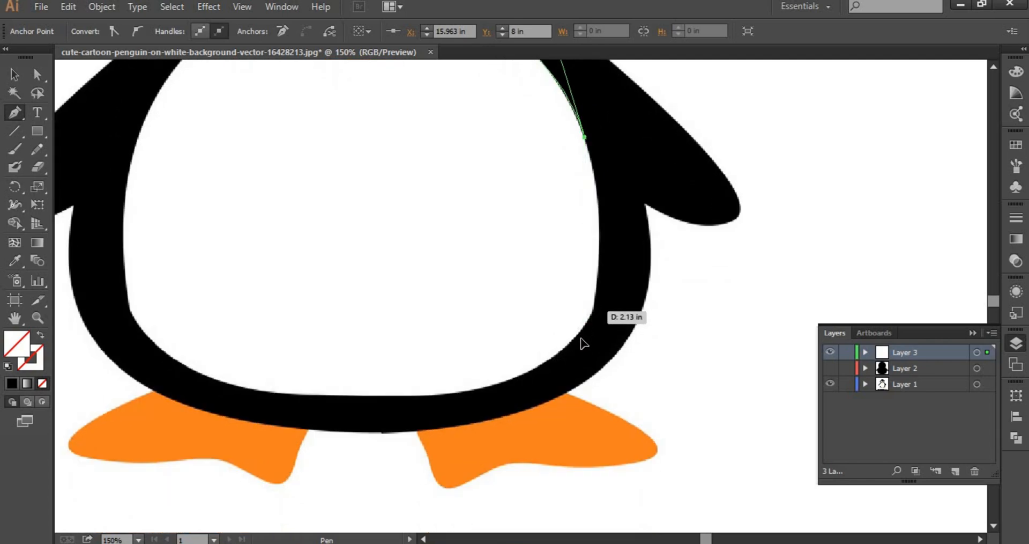
pyautogui.moveTo(592, 310); pyautogui.dragTo(573, 425)
pyautogui.click(591, 311)
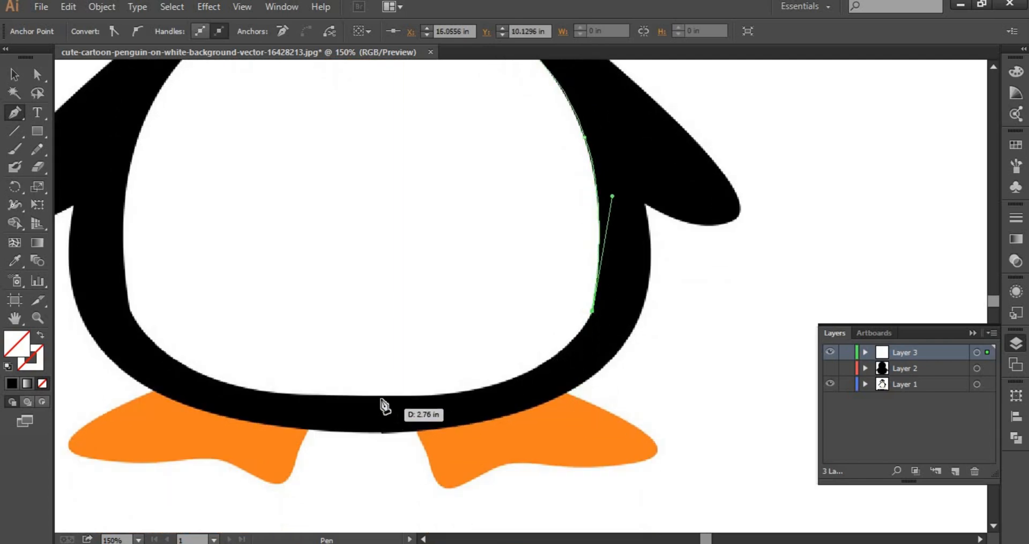
# Trace the bottom edge of the white belly and continue around its lower left bend.
pyautogui.moveTo(380, 396); pyautogui.dragTo(209, 387)
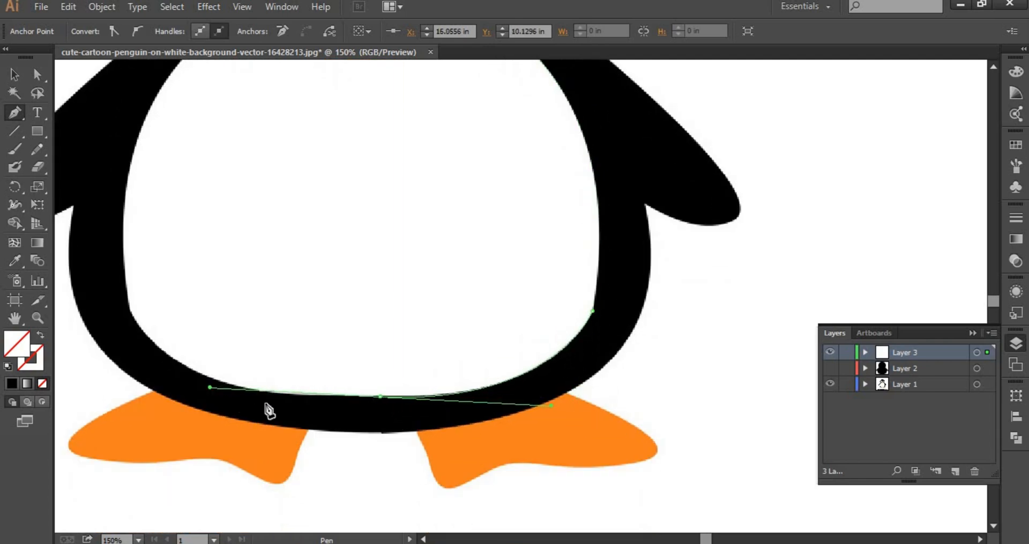
pyautogui.click(380, 396)
pyautogui.moveTo(519, 452); pyautogui.dragTo(714, 511)
pyautogui.moveTo(359, 411); pyautogui.dragTo(369, 325)
pyautogui.click(360, 411)
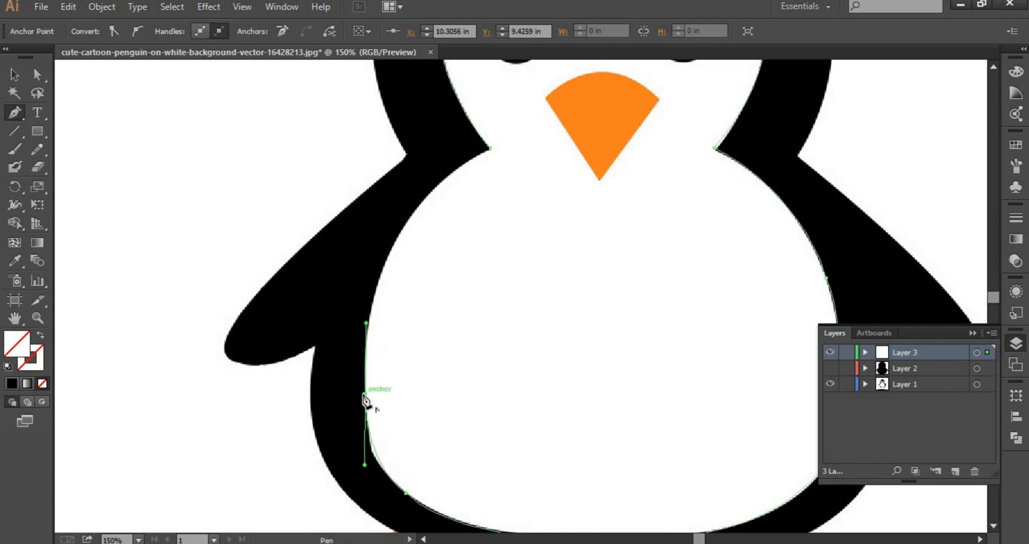
# Trace the left side of the white belly upward to the curve beside the left flipper.
pyautogui.click(365, 395)
pyautogui.scroll(3, 415, 283)
pyautogui.moveTo(411, 267); pyautogui.dragTo(474, 180)
pyautogui.click(410, 267)
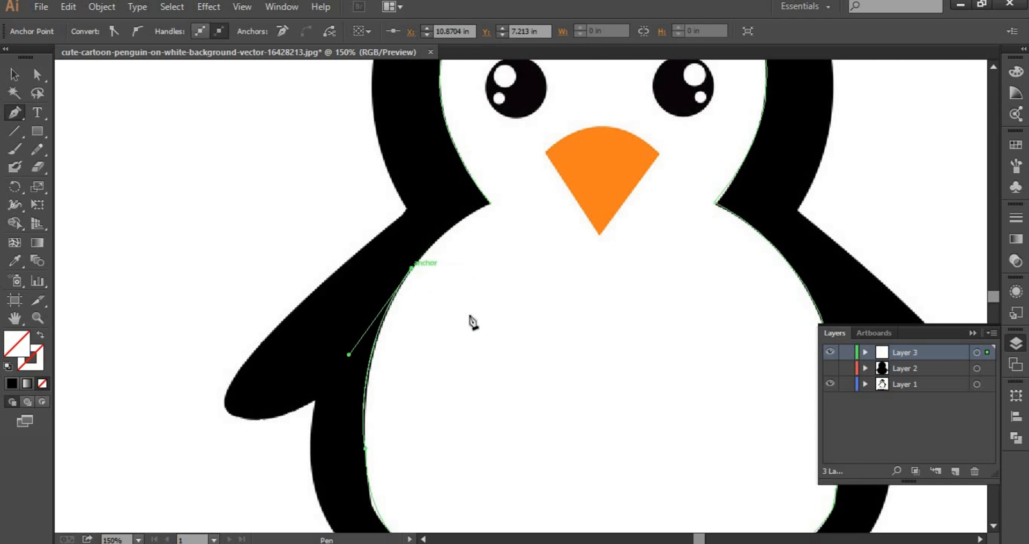
# Close the face and belly outline at the left neck corner and fill it with white sampled using the Eyedropper.
pyautogui.scroll(5, 494, 356)
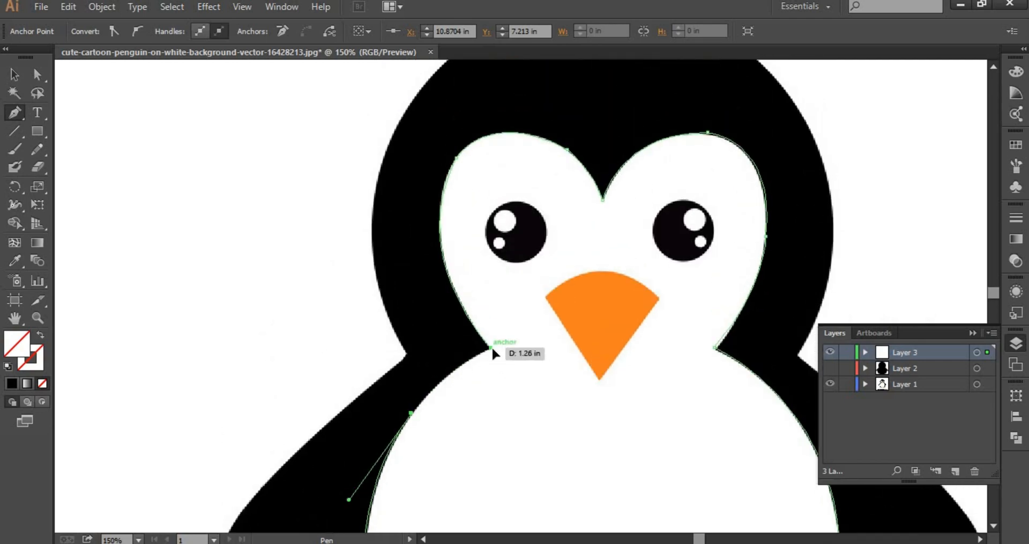
pyautogui.moveTo(491, 346); pyautogui.dragTo(537, 325)
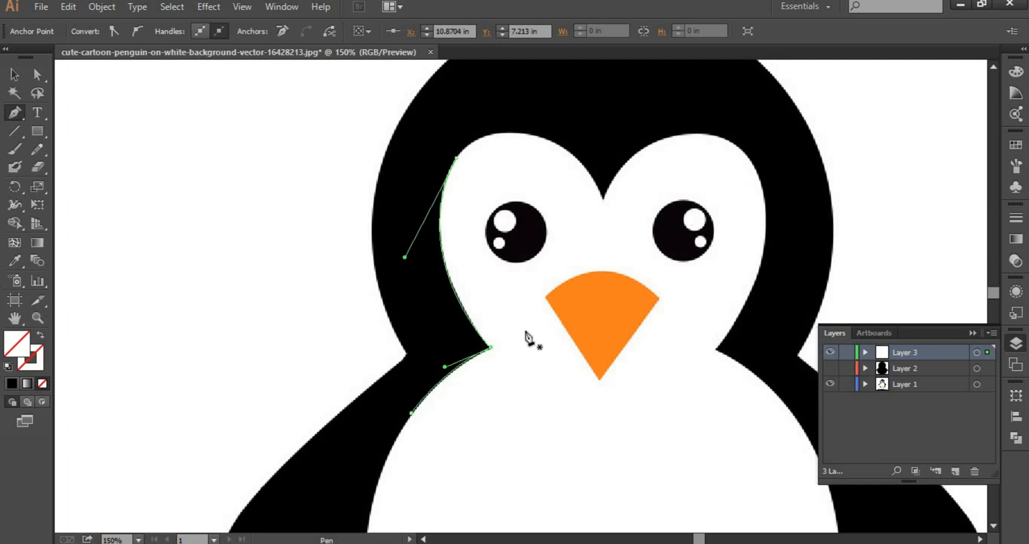
pyautogui.click(16, 259)
pyautogui.click(521, 403)
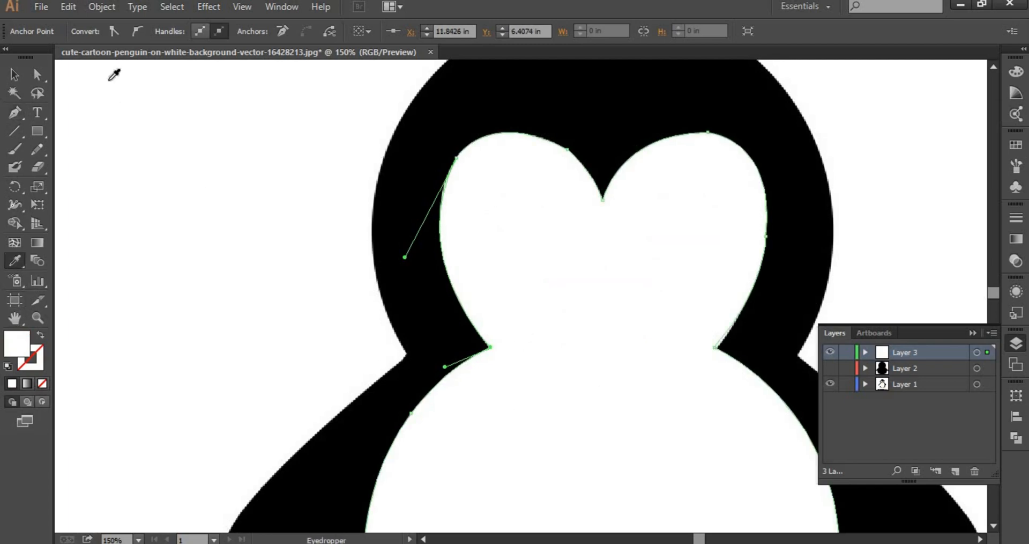
# Hide Layer 3 with the white face and belly shape, and add a new active layer above it.
pyautogui.click(14, 75)
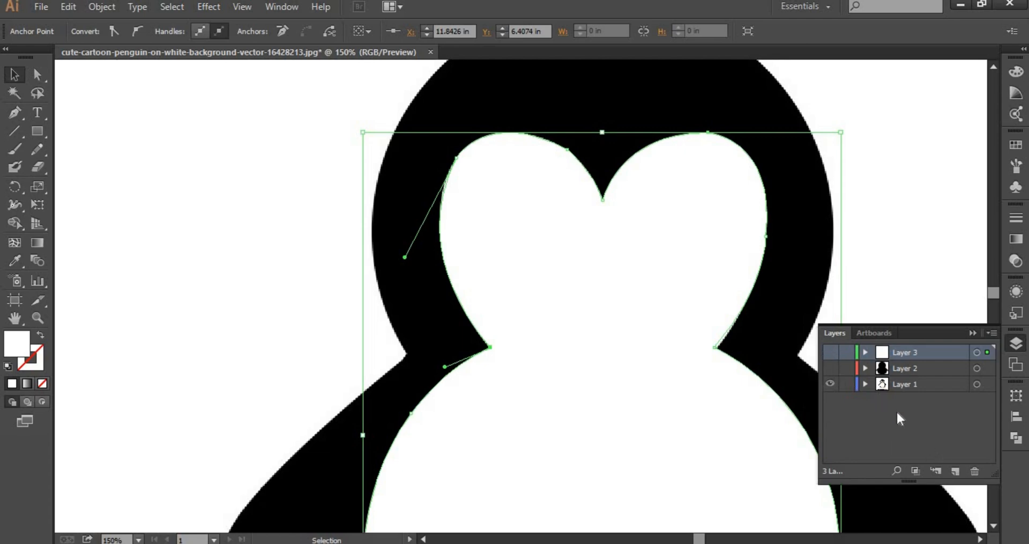
pyautogui.click(955, 471)
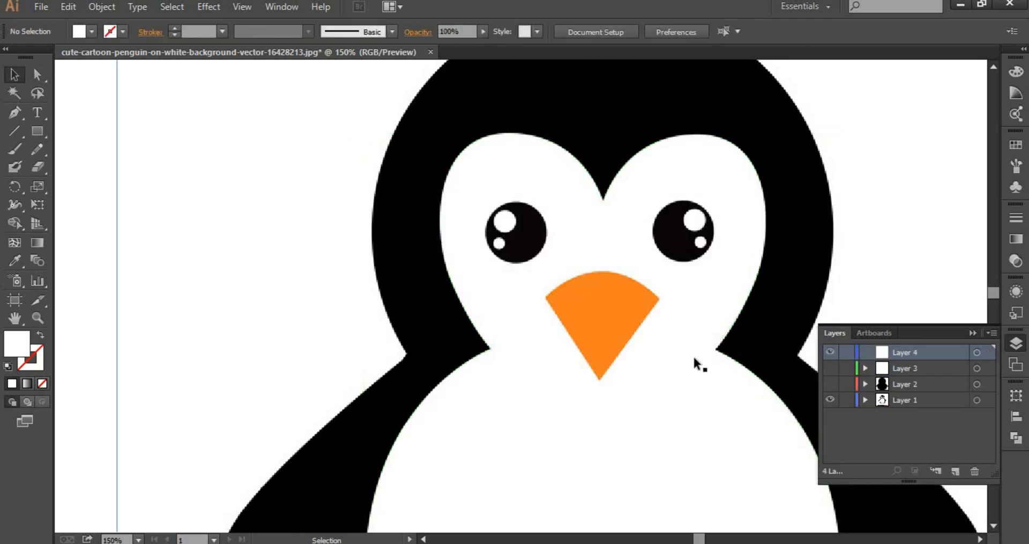
pyautogui.scroll(-5, 697, 384)
pyautogui.scroll(-3, 657, 454)
pyautogui.rightClick(657, 451)
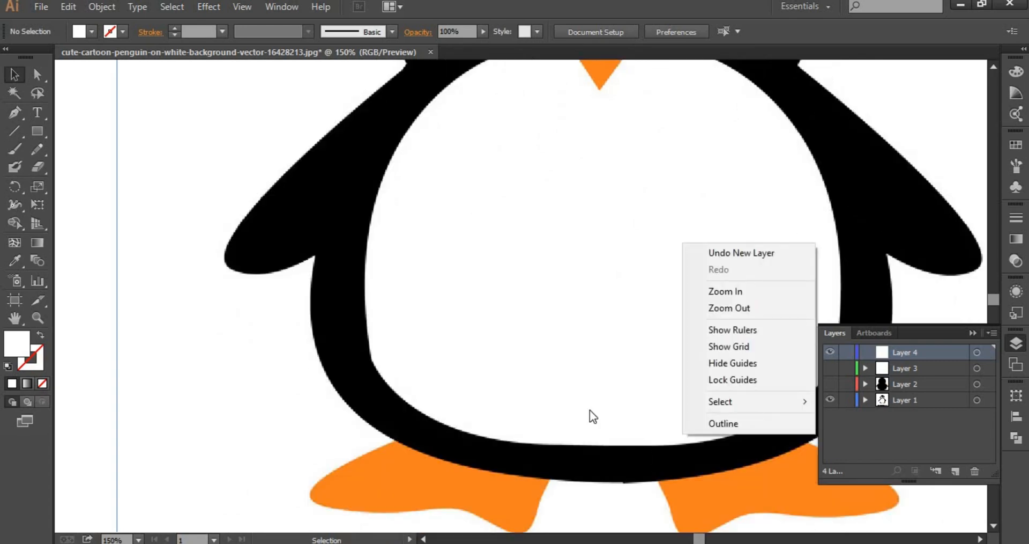
pyautogui.click(512, 313)
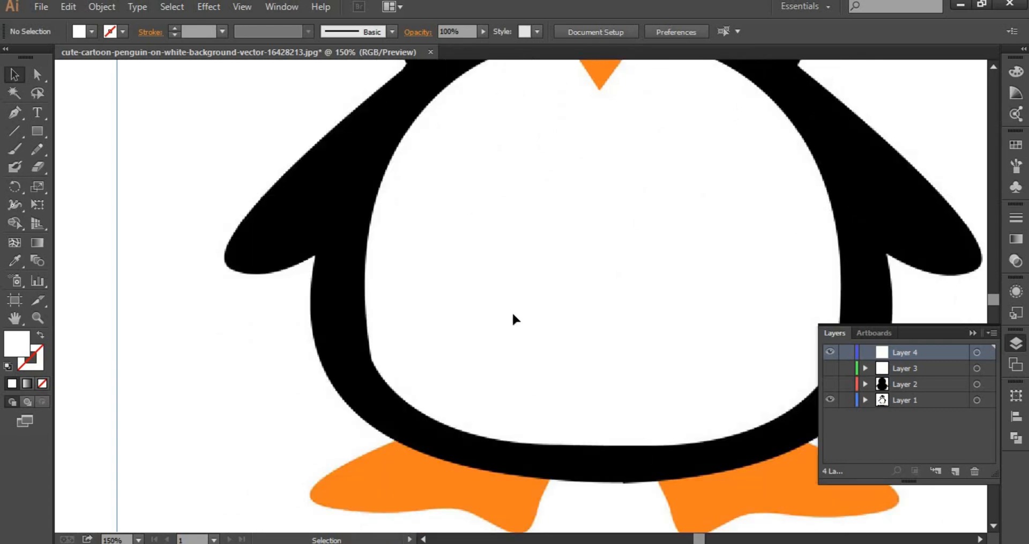
pyautogui.scroll(-1, 673, 394)
pyautogui.click(904, 352)
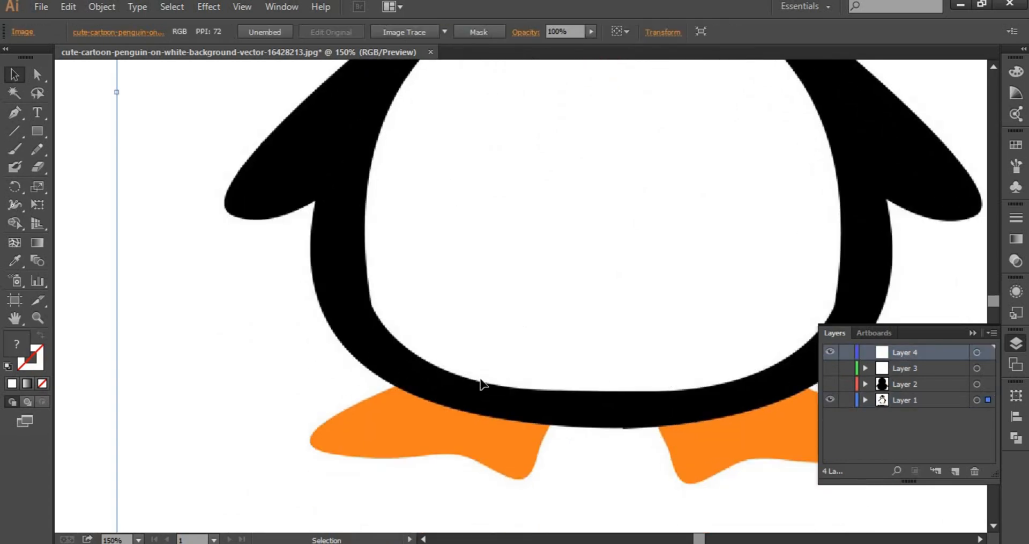
pyautogui.scroll(-1, 221, 379)
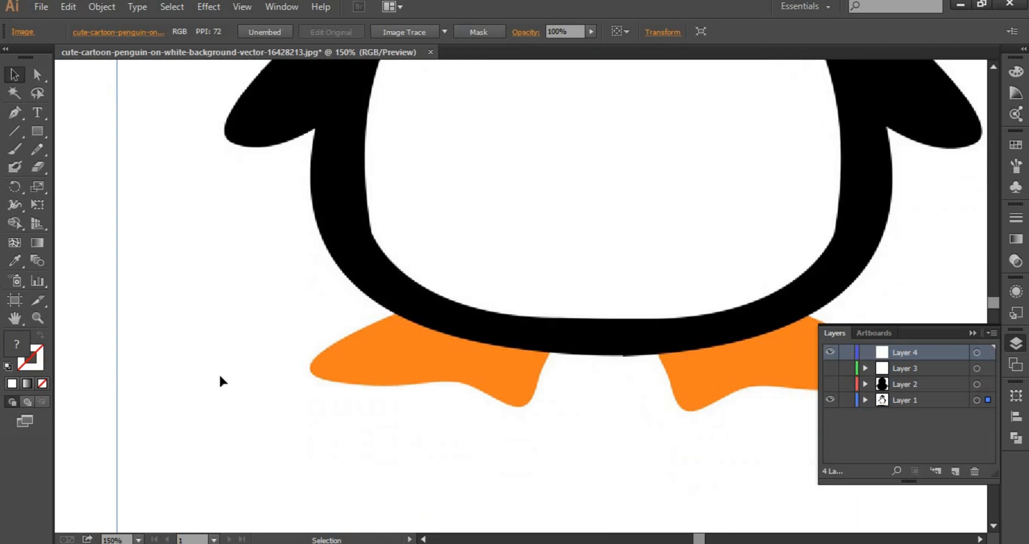
# Trace the left foot's upper edge along the black body with the Pen tool and set the path to no fill.
pyautogui.click(15, 113)
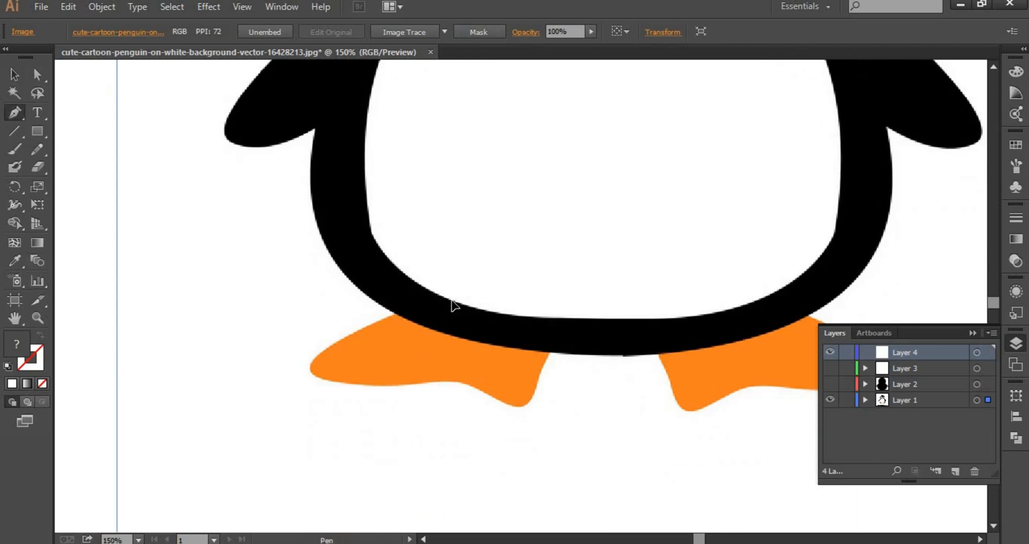
pyautogui.hotkey('ctrl', '+')
pyautogui.scroll(-1, 348, 338)
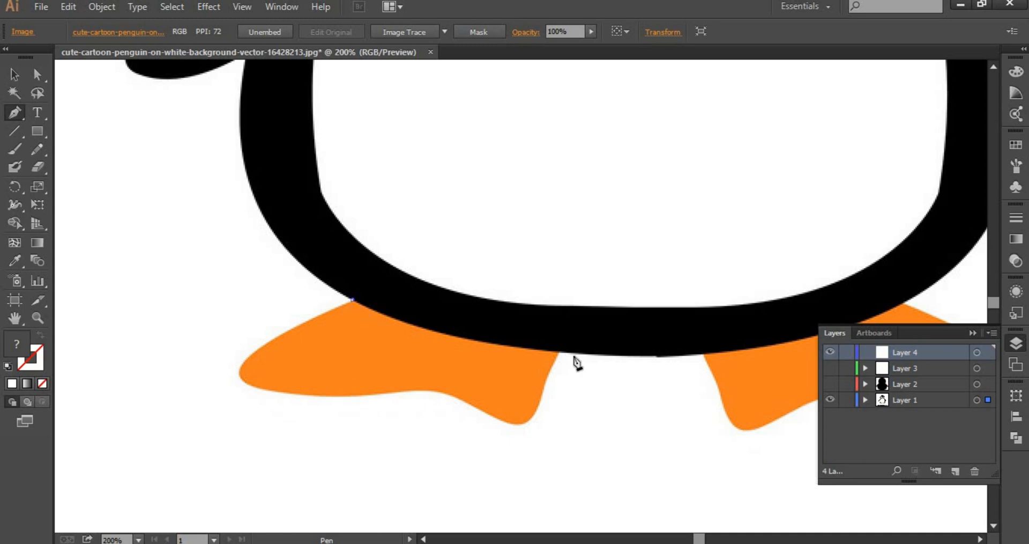
pyautogui.click(558, 351)
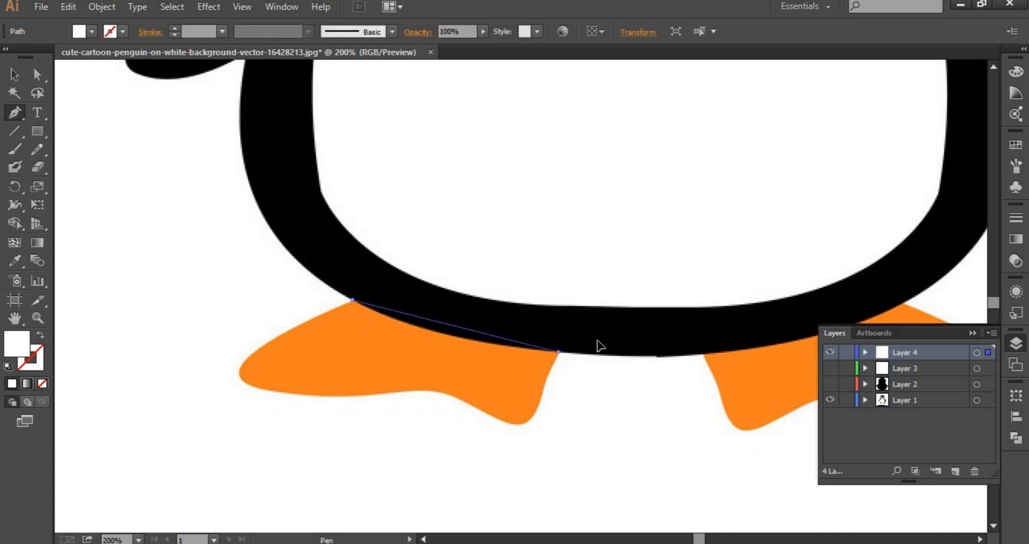
pyautogui.moveTo(600, 346); pyautogui.dragTo(723, 367)
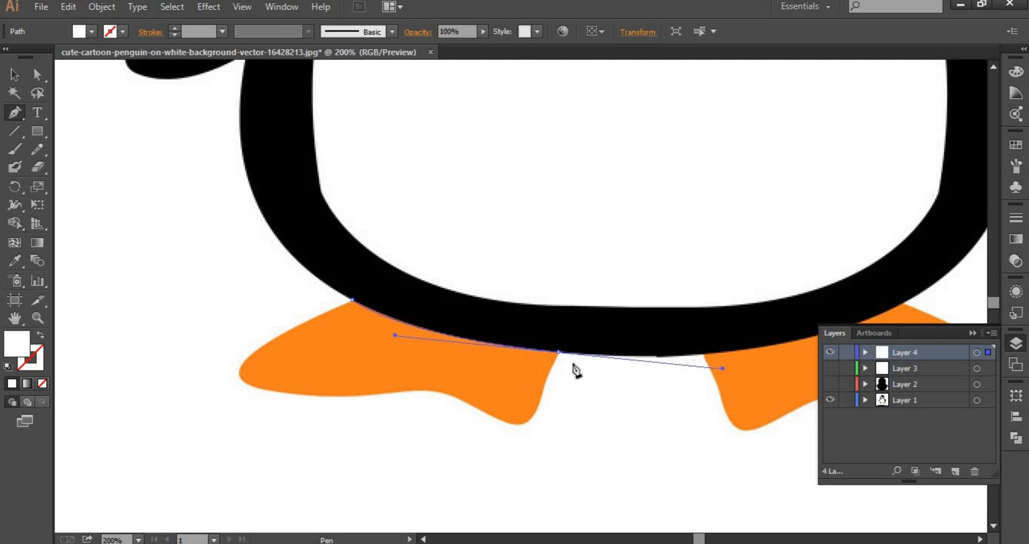
pyautogui.click(559, 352)
pyautogui.click(42, 383)
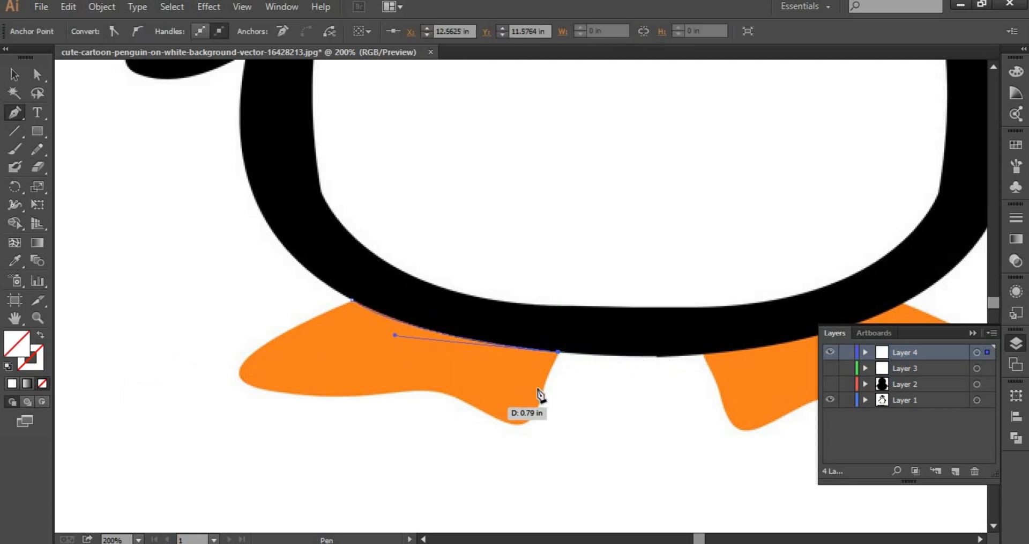
# Trace the inner side of the left foot down and around its rounded inner toe.
pyautogui.click(545, 375)
pyautogui.moveTo(544, 377); pyautogui.dragTo(542, 377)
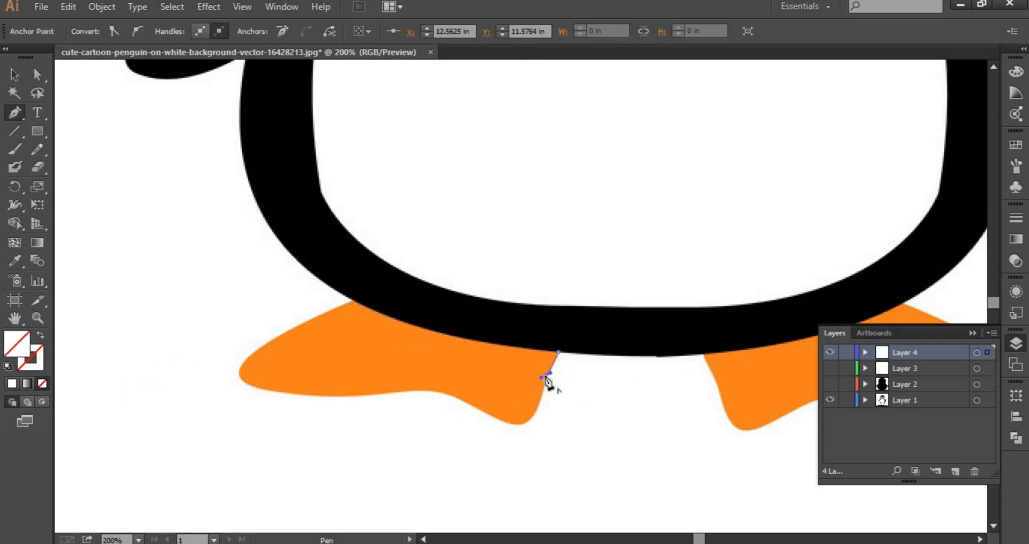
pyautogui.click(545, 375)
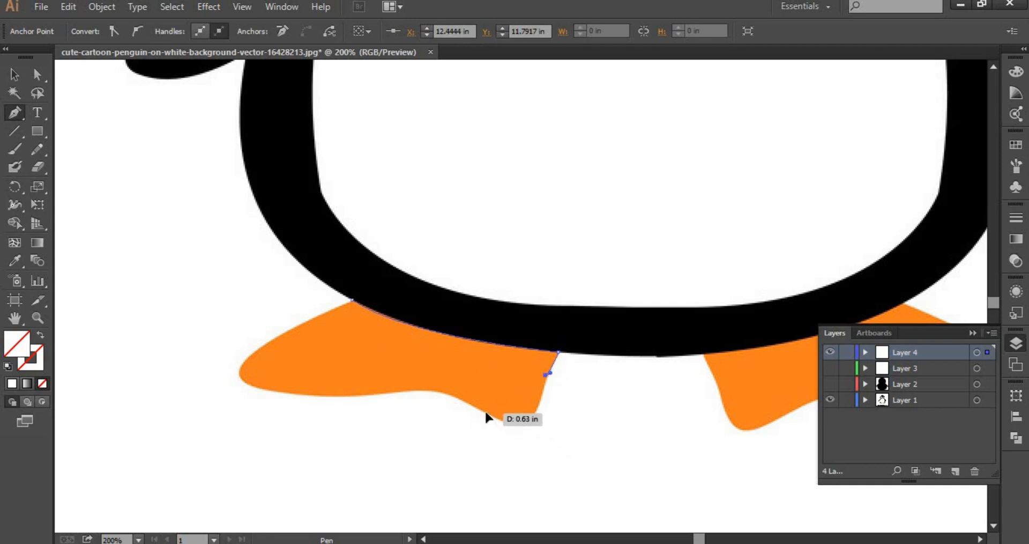
pyautogui.moveTo(486, 411); pyautogui.dragTo(430, 368)
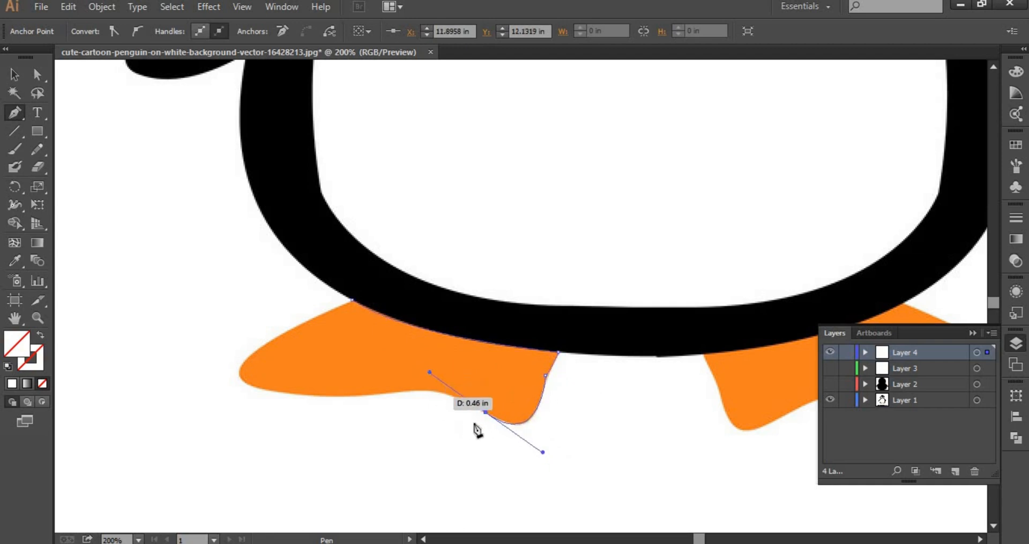
pyautogui.click(487, 413)
# Trace the underside of the left foot from the inner toe toward its outer tip.
pyautogui.moveTo(356, 395); pyautogui.dragTo(267, 413)
pyautogui.hotkey('ctrl', 'z')
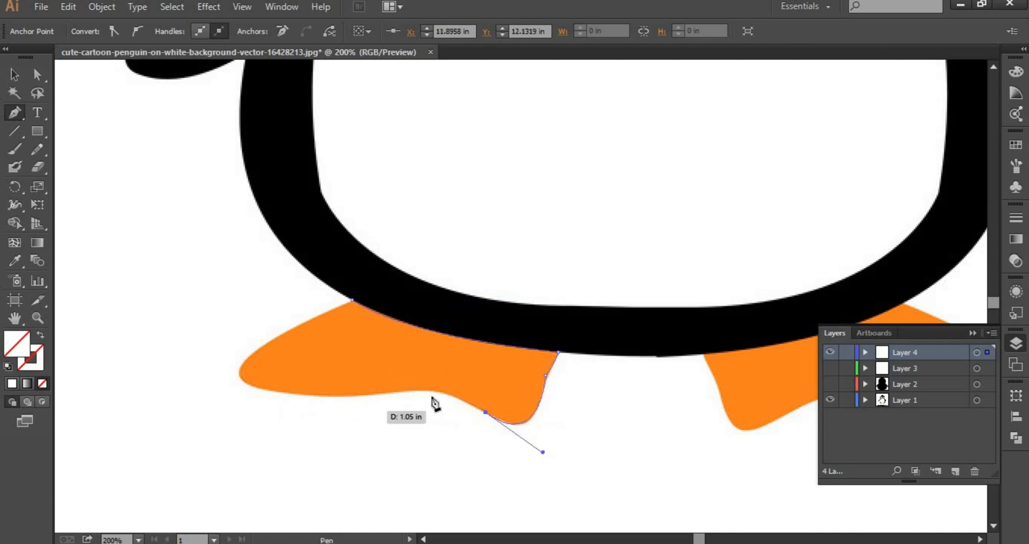
pyautogui.moveTo(436, 390); pyautogui.dragTo(421, 391)
pyautogui.click(435, 391)
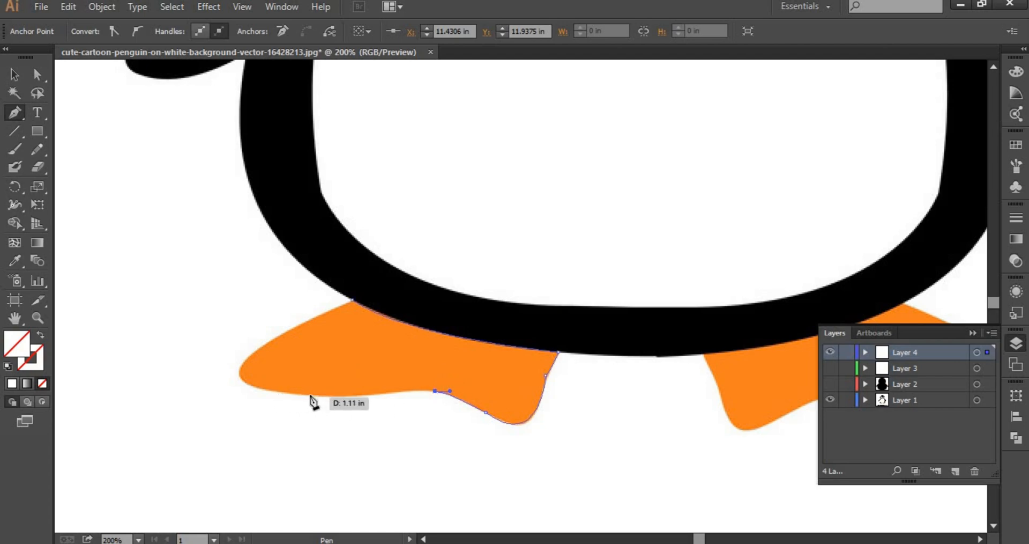
pyautogui.moveTo(310, 395); pyautogui.dragTo(309, 399)
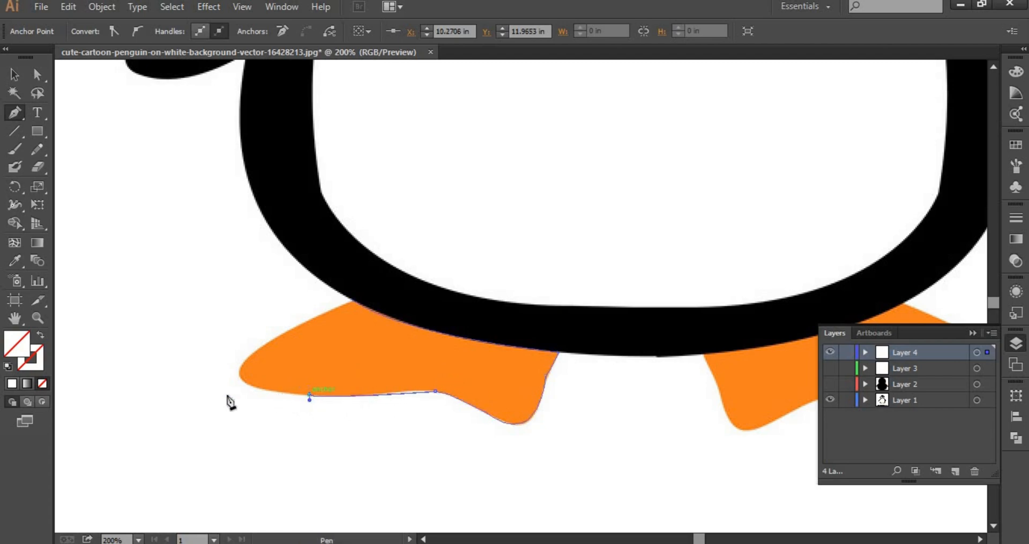
# Trace around the outer tip of the left foot onto its sloping upper edge.
pyautogui.scroll(3, 231, 402)
pyautogui.moveTo(249, 426); pyautogui.dragTo(289, 382)
pyautogui.click(249, 427)
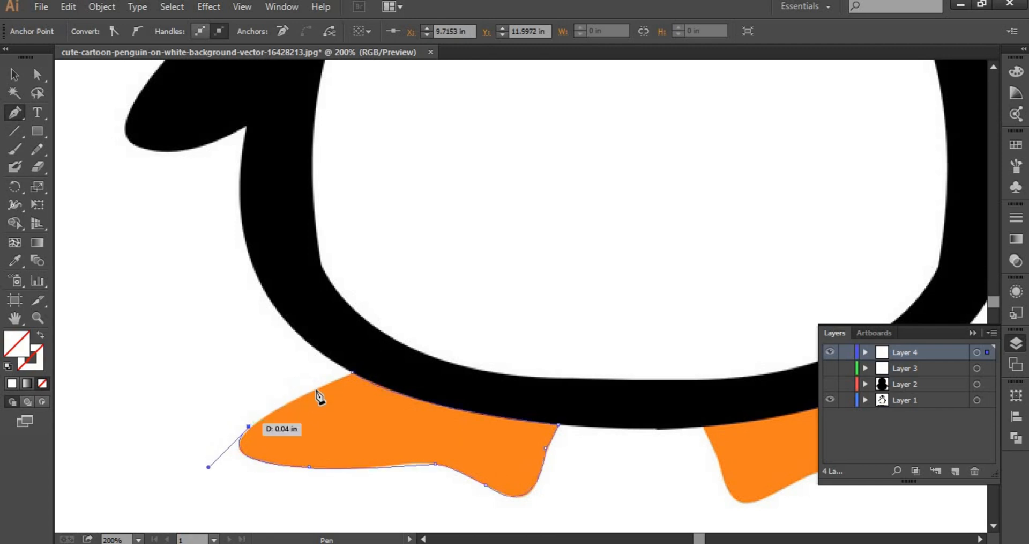
# Close the left foot path with a curved segment at its starting anchor and fill it with the image's orange using the Eyedropper.
pyautogui.click(353, 374)
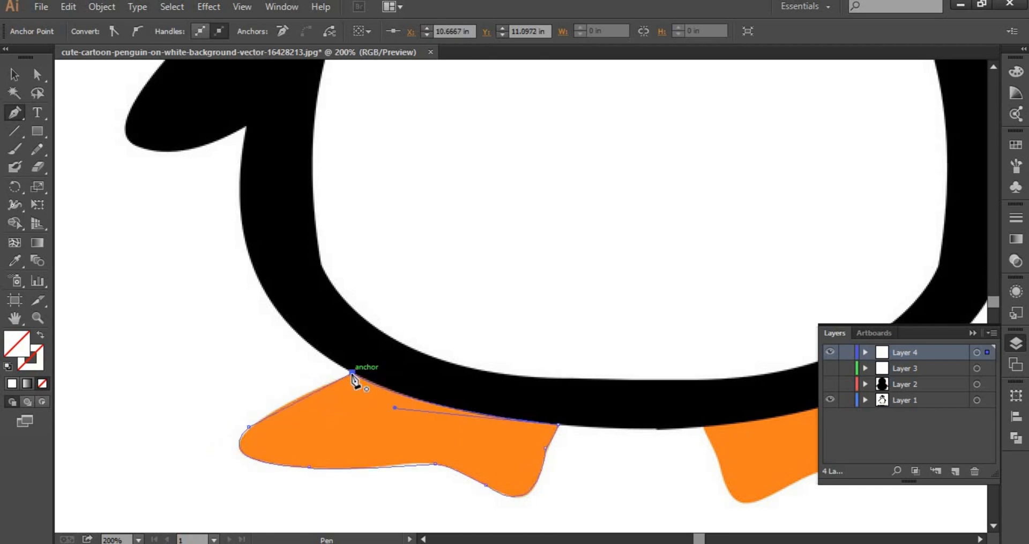
pyautogui.hotkey('ctrl', 'z')
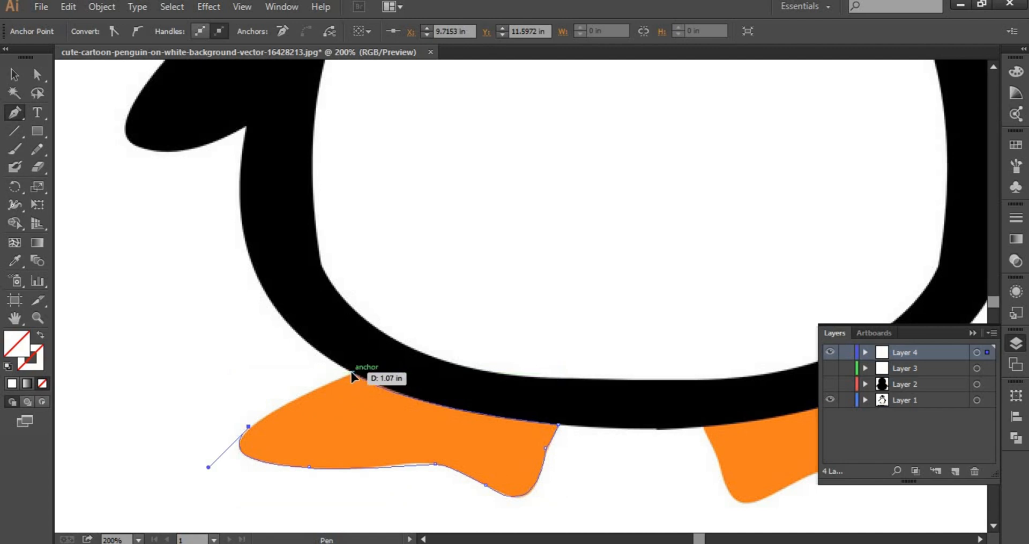
pyautogui.moveTo(352, 373); pyautogui.dragTo(378, 364)
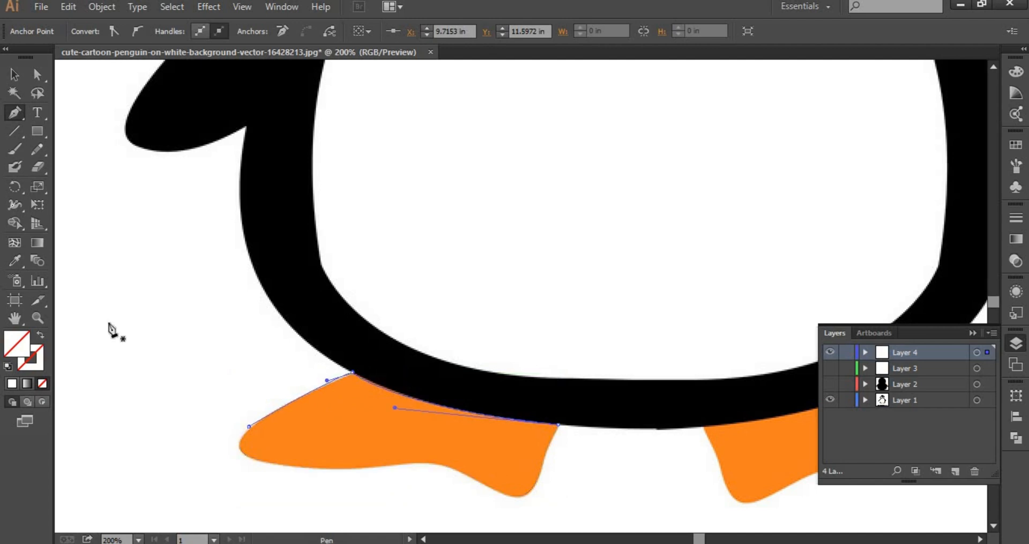
pyautogui.click(14, 261)
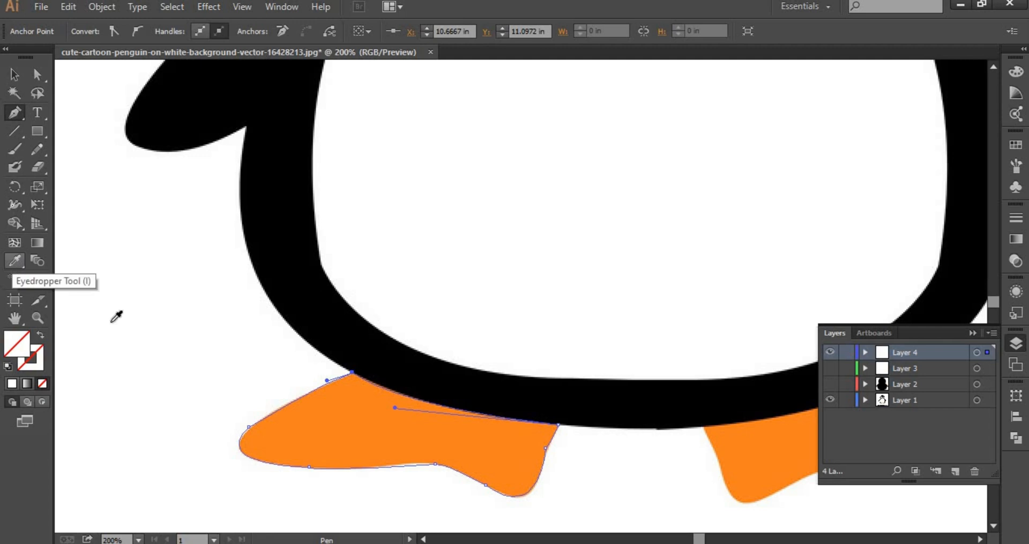
pyautogui.click(353, 419)
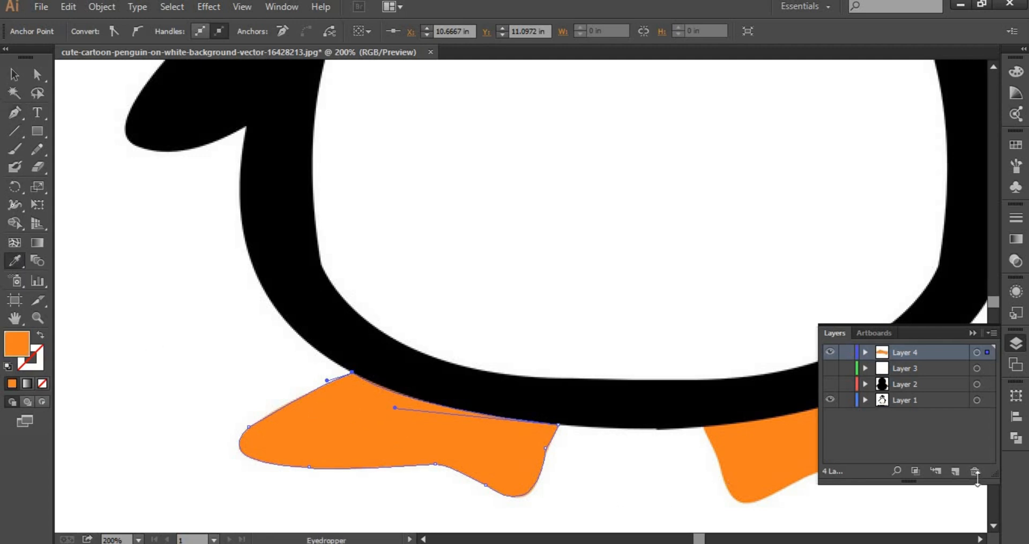
# Add a new layer above the left foot's layer, hide the left foot's layer, and make the new empty layer active.
pyautogui.click(955, 472)
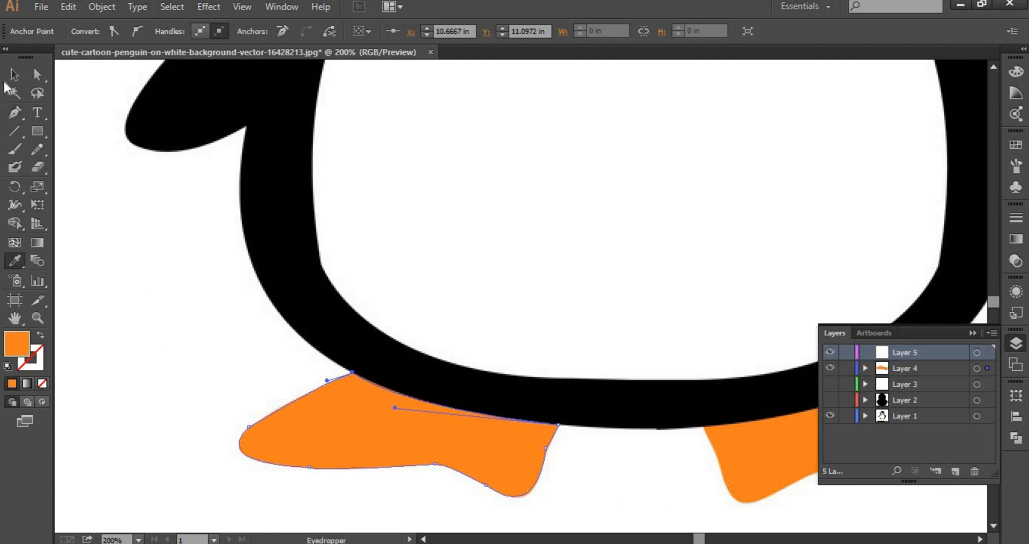
pyautogui.click(10, 76)
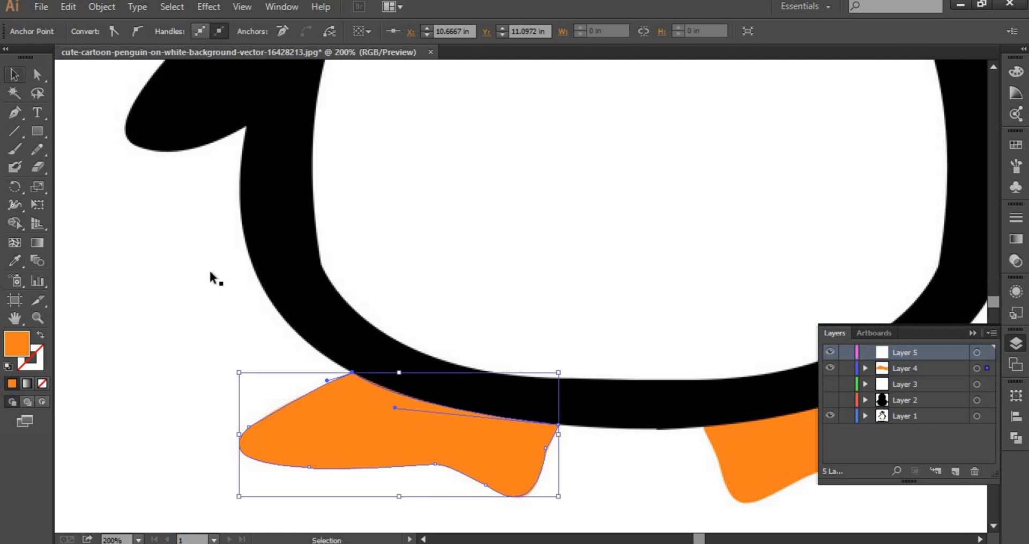
pyautogui.click(44, 384)
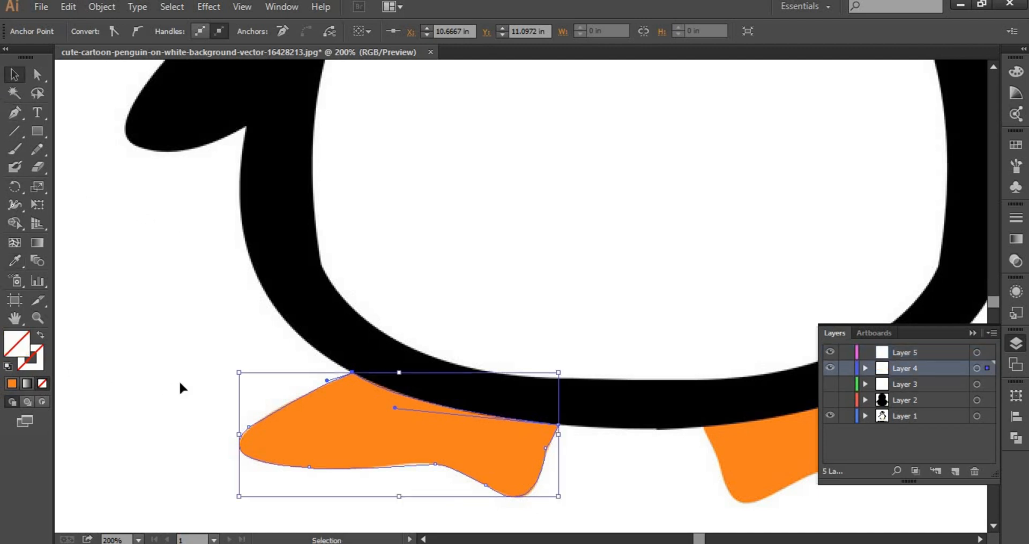
pyautogui.hotkey('ctrl', 'z')
pyautogui.press('v')
pyautogui.click(572, 504)
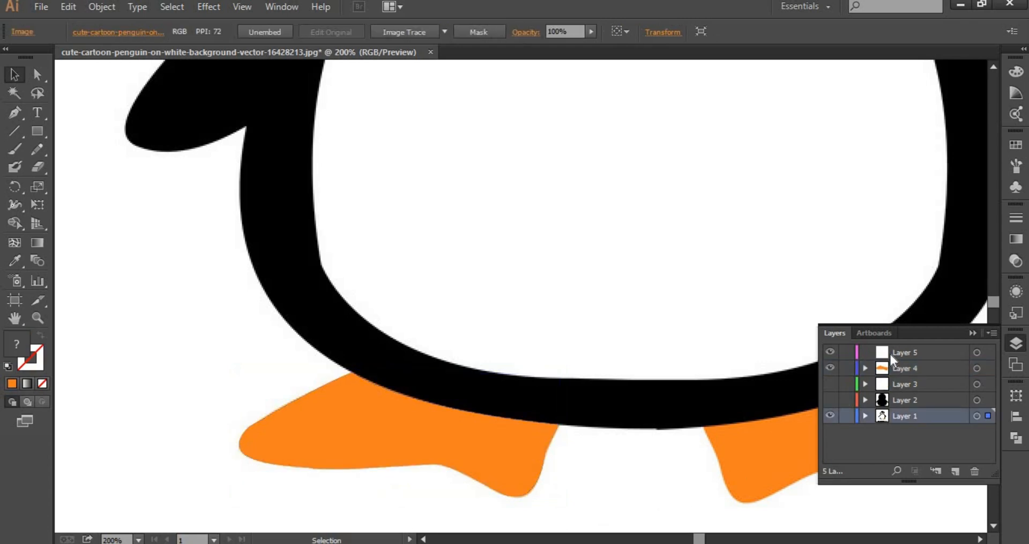
pyautogui.click(830, 368)
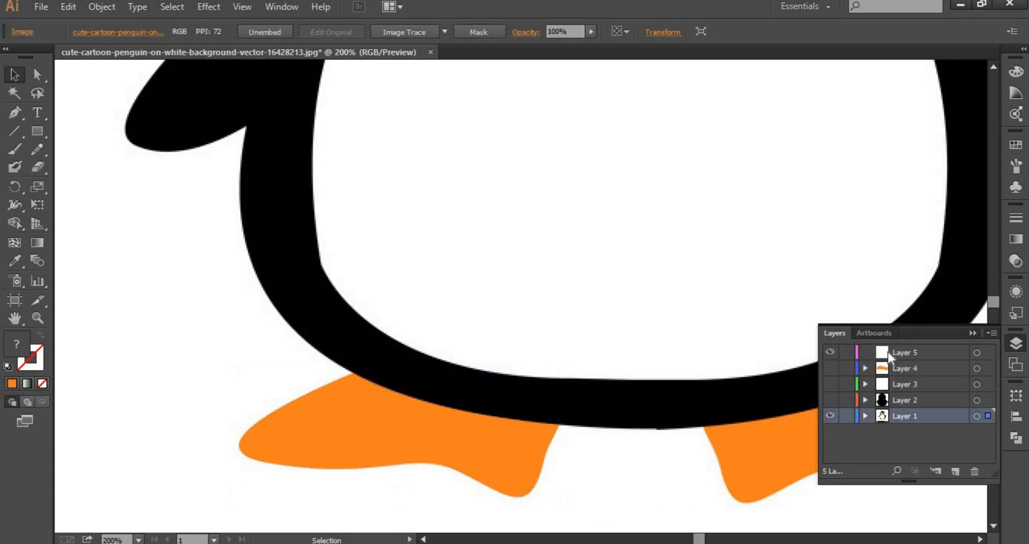
pyautogui.click(914, 352)
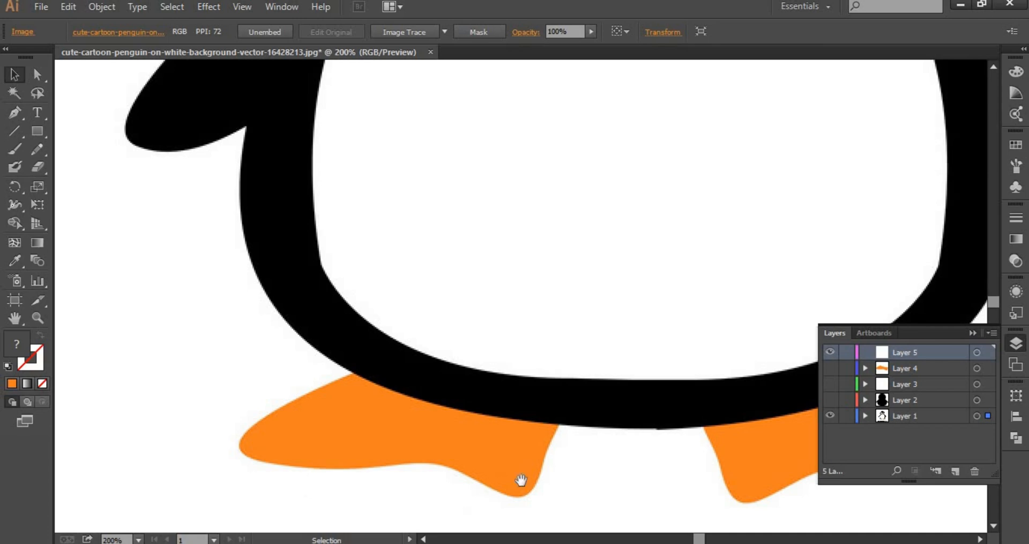
# Trace the right foot's upper edge along the black body with the Pen tool and set the path to no fill.
pyautogui.hscroll(5, 202, 445)
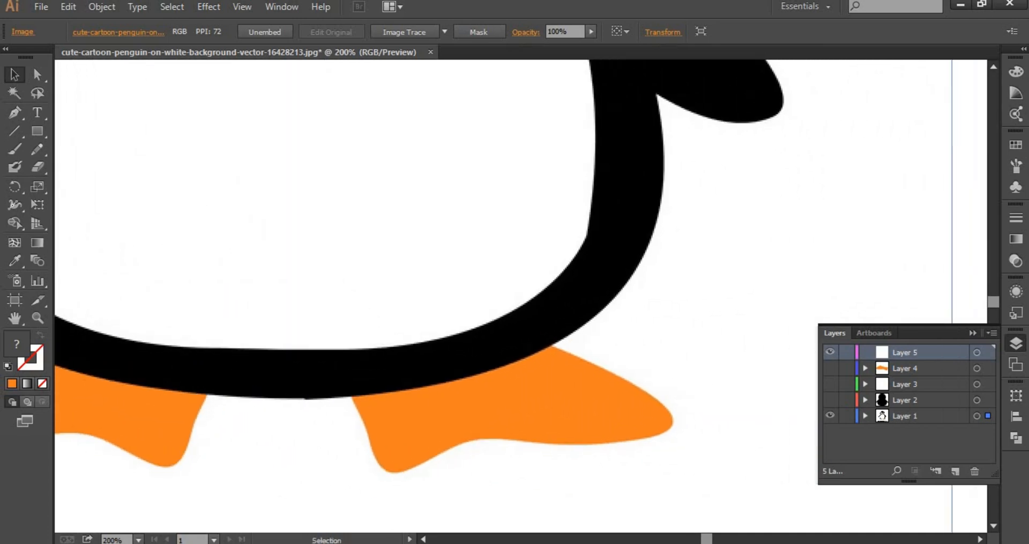
pyautogui.click(14, 115)
pyautogui.click(350, 396)
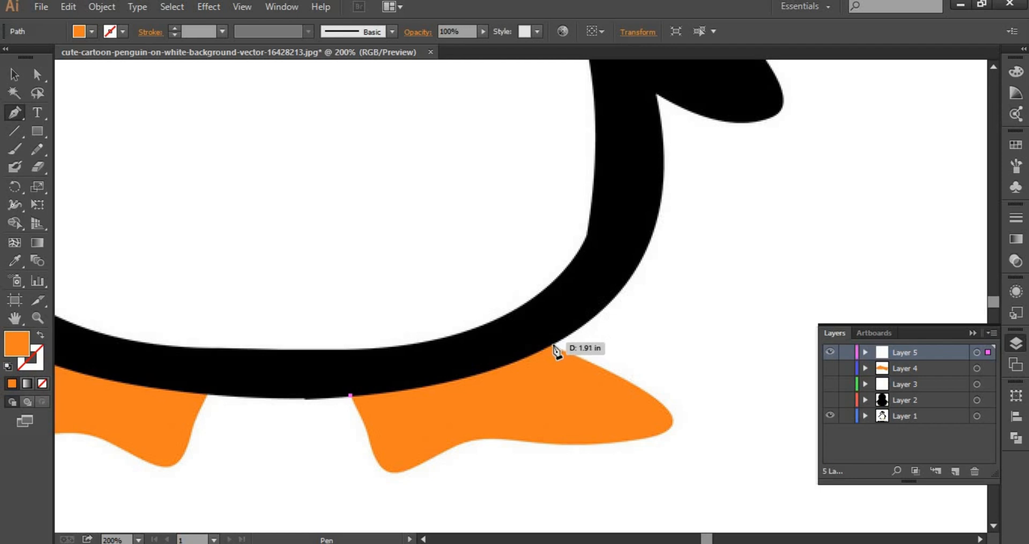
pyautogui.moveTo(552, 344); pyautogui.dragTo(644, 294)
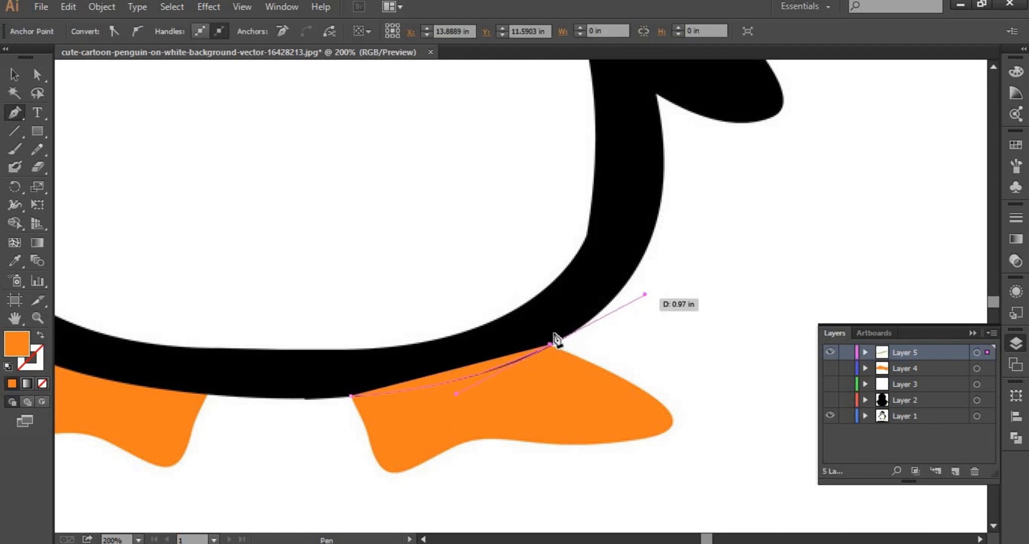
pyautogui.click(551, 344)
pyautogui.click(42, 384)
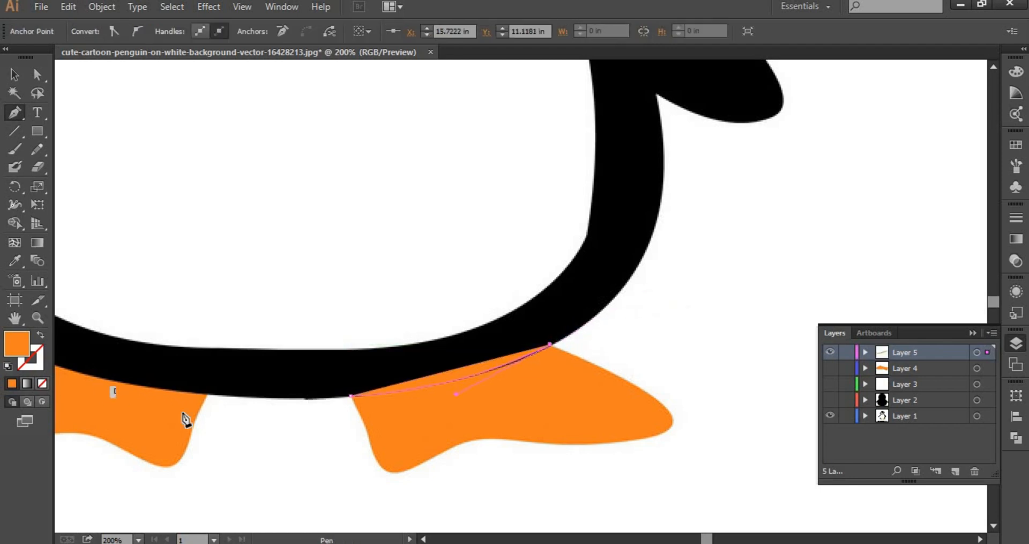
# Trace the right foot's sloping upper edge, around its outer tip, and along the underside toward the inner toe.
pyautogui.moveTo(656, 395); pyautogui.dragTo(592, 446)
pyautogui.click(656, 395)
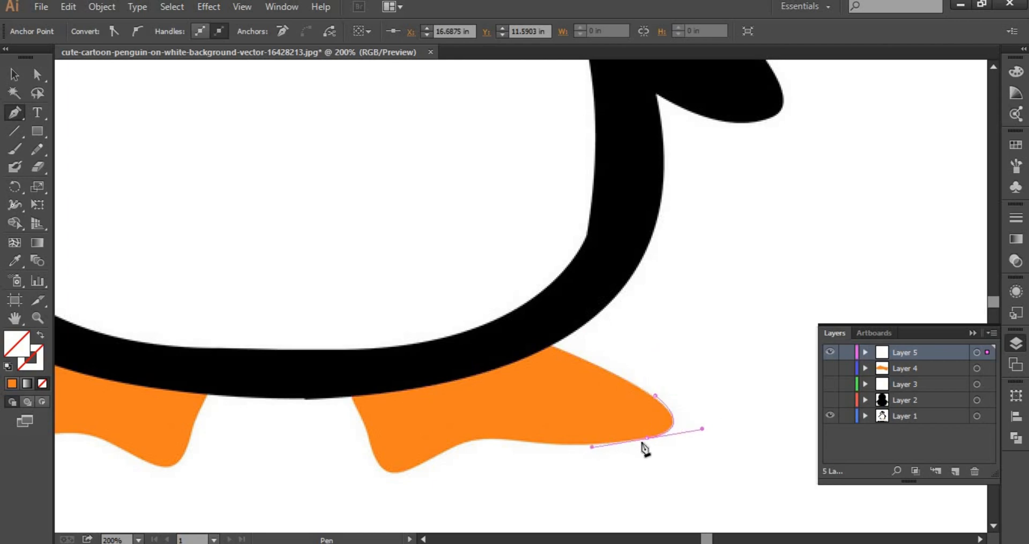
pyautogui.click(647, 438)
pyautogui.moveTo(484, 437); pyautogui.dragTo(388, 422)
pyautogui.click(484, 439)
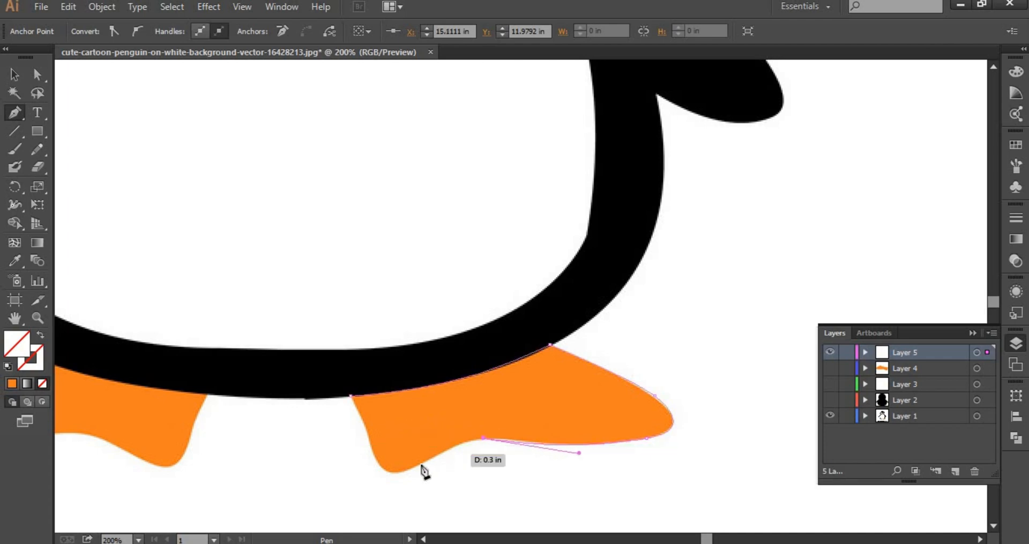
# Trace around the right foot's inner toe to close the path and fill the shape with the image's orange using the Eyedropper.
pyautogui.moveTo(419, 465); pyautogui.dragTo(367, 437)
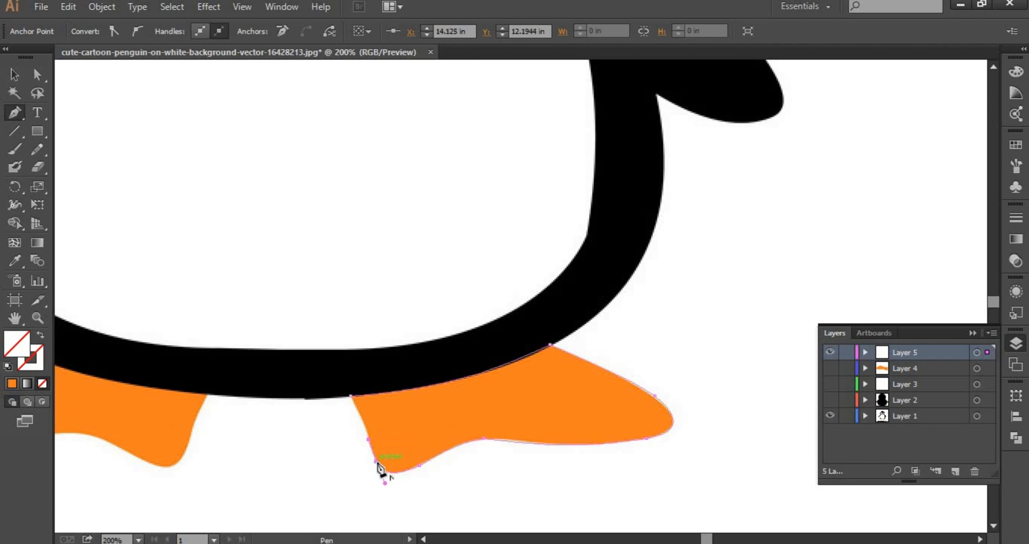
pyautogui.click(350, 396)
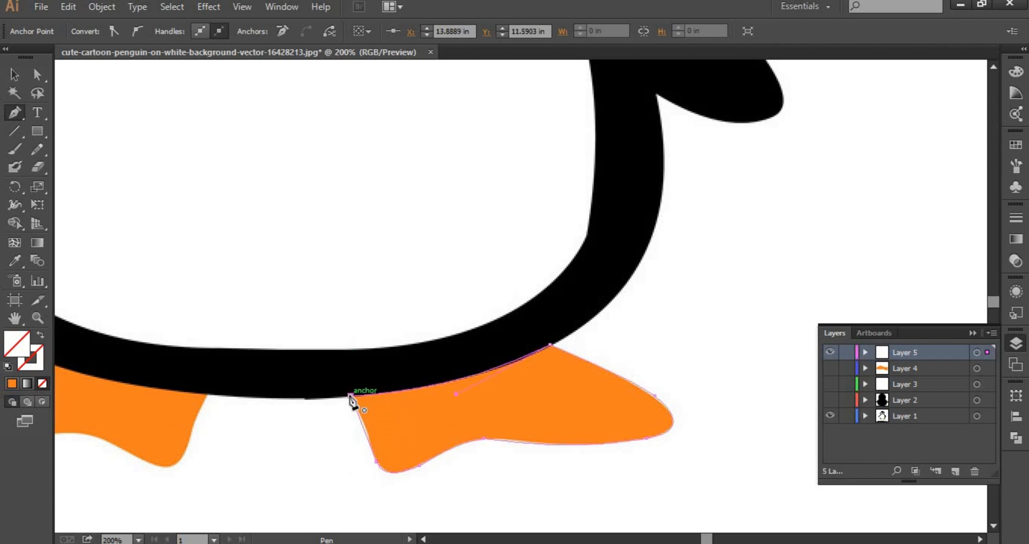
pyautogui.click(17, 261)
pyautogui.click(190, 367)
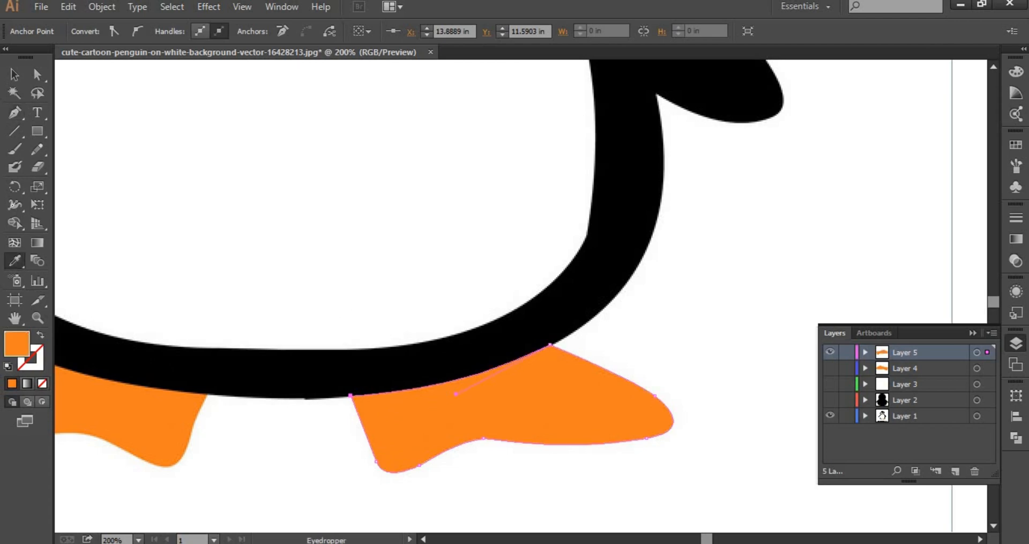
# Hide the right foot's layer and add a new layer on top for the beak.
pyautogui.press('v')
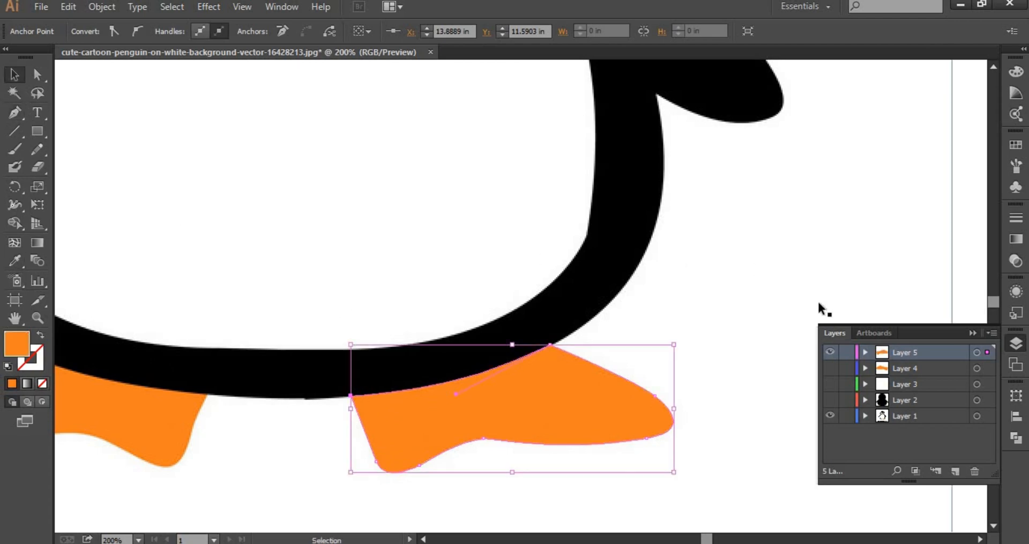
pyautogui.click(829, 353)
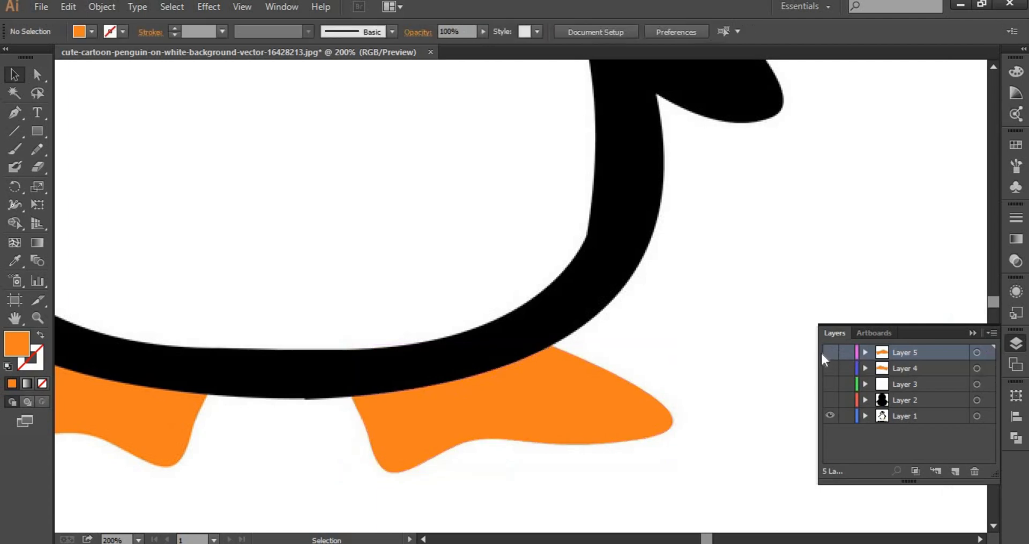
pyautogui.scroll(5, 419, 356)
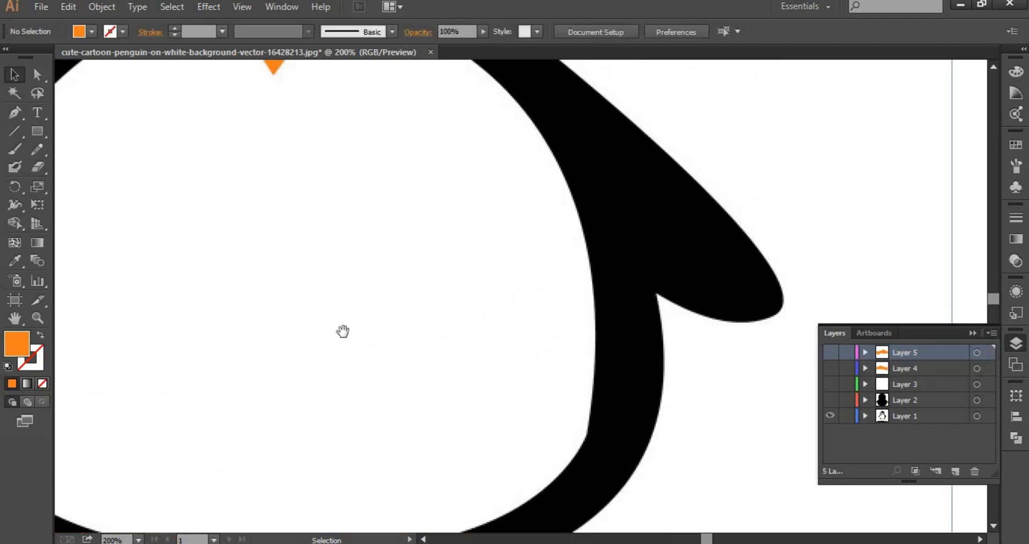
pyautogui.moveTo(506, 242); pyautogui.dragTo(632, 414)
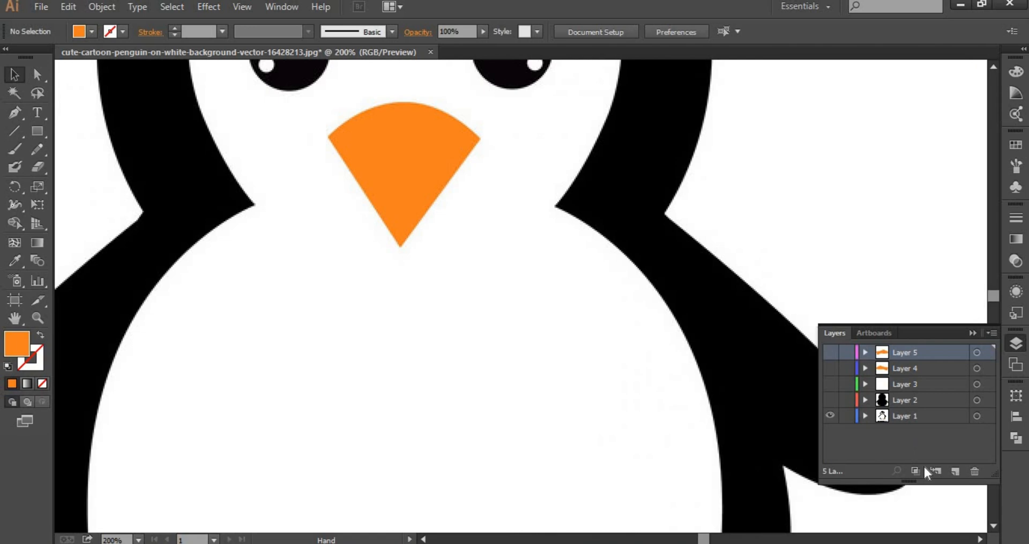
pyautogui.click(956, 471)
pyautogui.moveTo(407, 328); pyautogui.dragTo(427, 403)
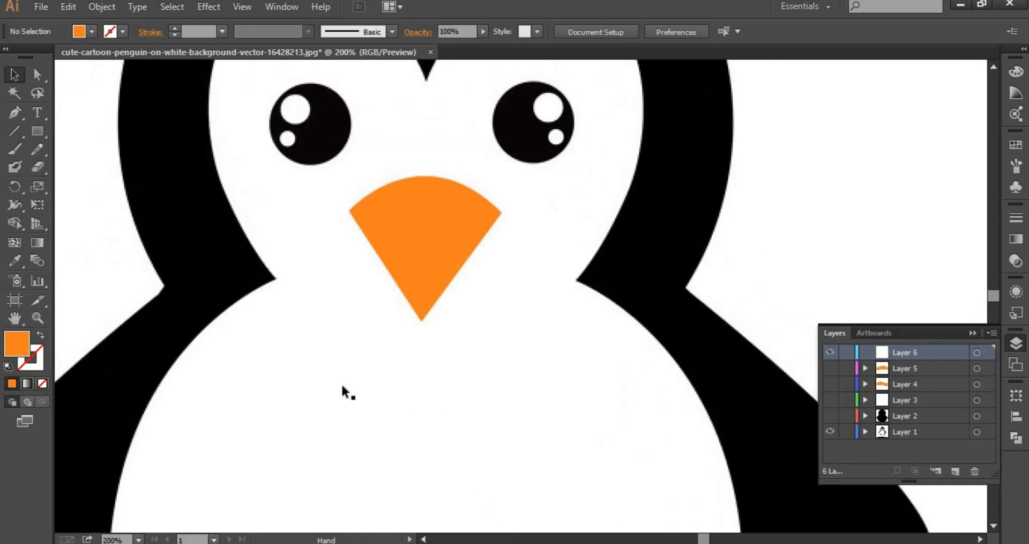
pyautogui.moveTo(349, 394); pyautogui.dragTo(358, 435)
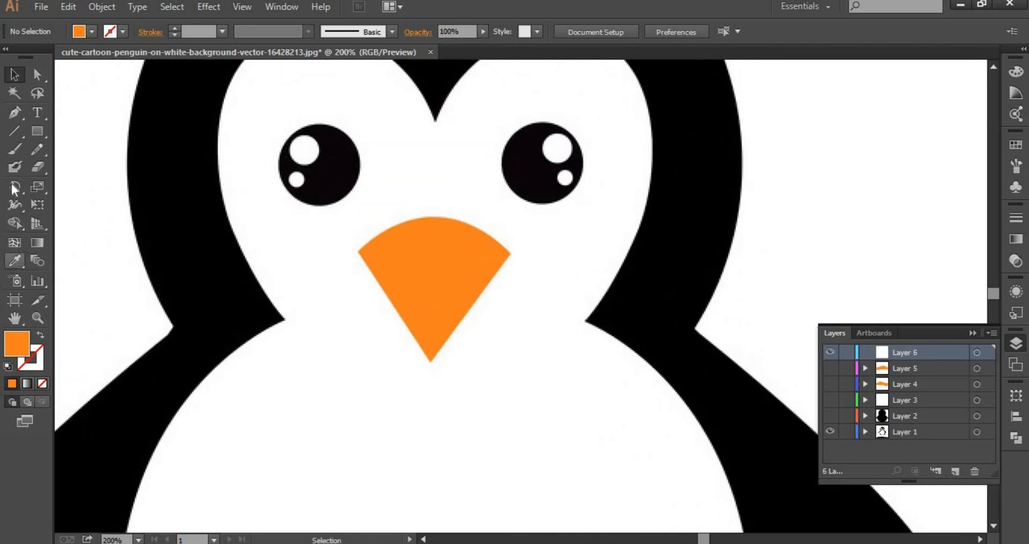
# Trace the beak with the Pen tool as a closed orange shape with straight sides and a curved upper edge.
pyautogui.click(13, 114)
pyautogui.click(9, 116)
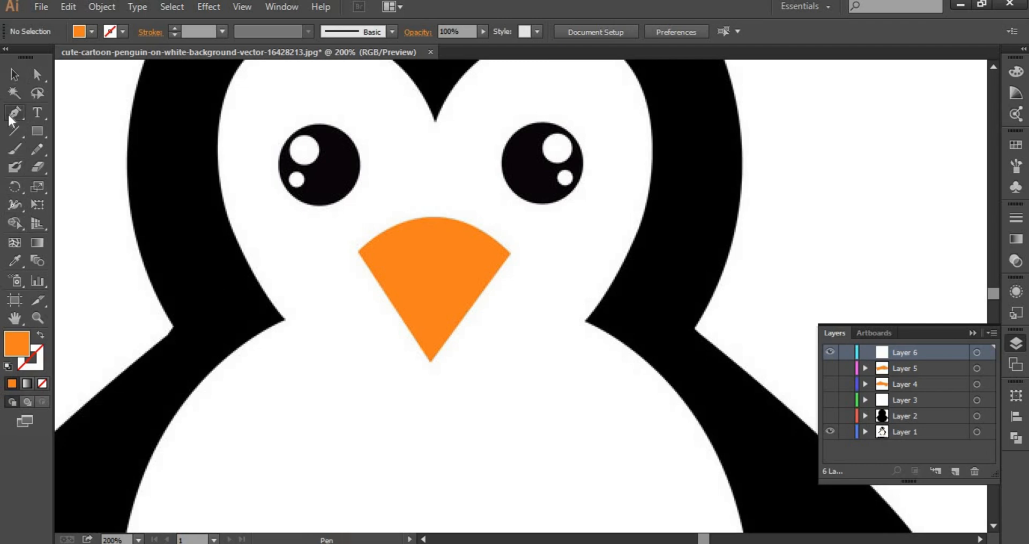
pyautogui.click(430, 361)
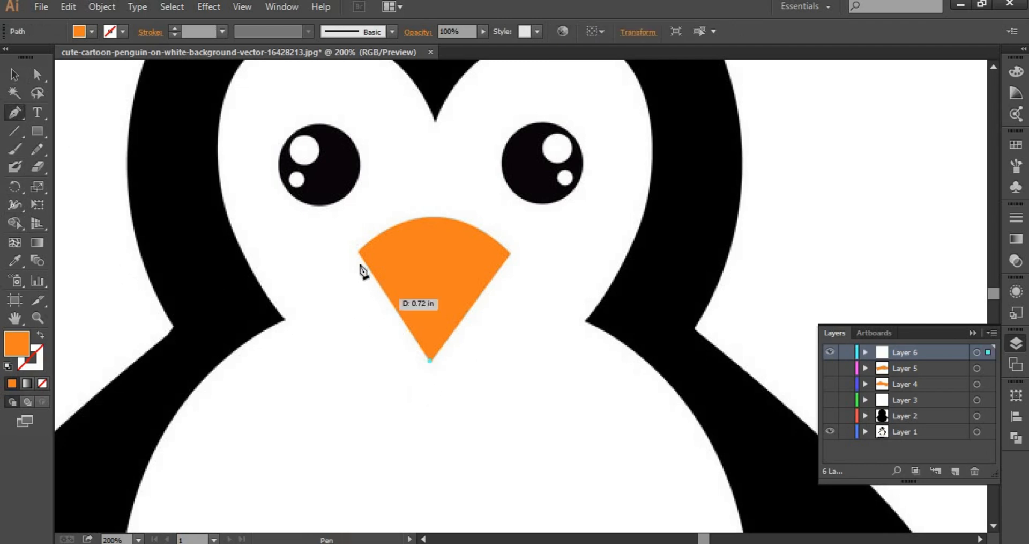
pyautogui.click(358, 253)
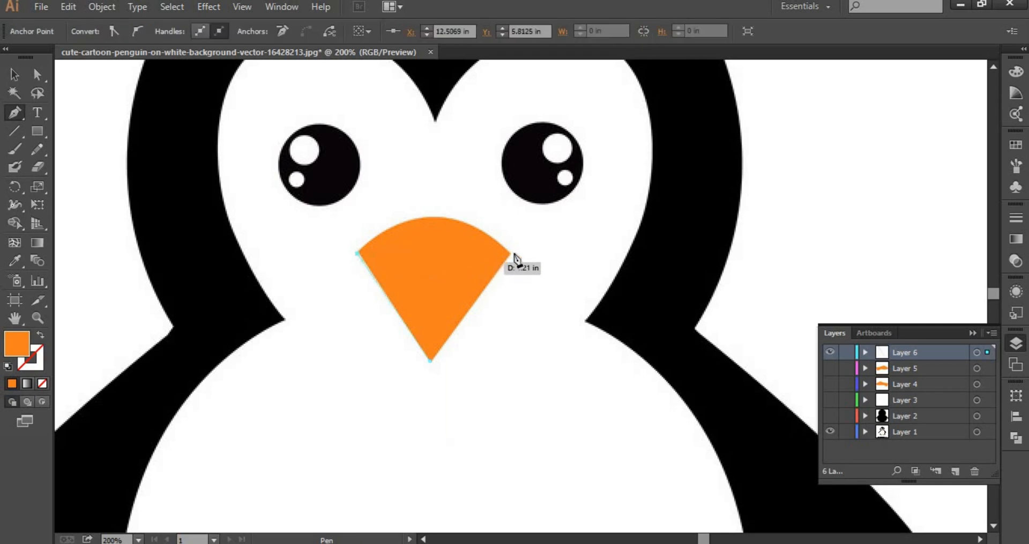
pyautogui.moveTo(511, 253); pyautogui.dragTo(599, 340)
pyautogui.click(512, 253)
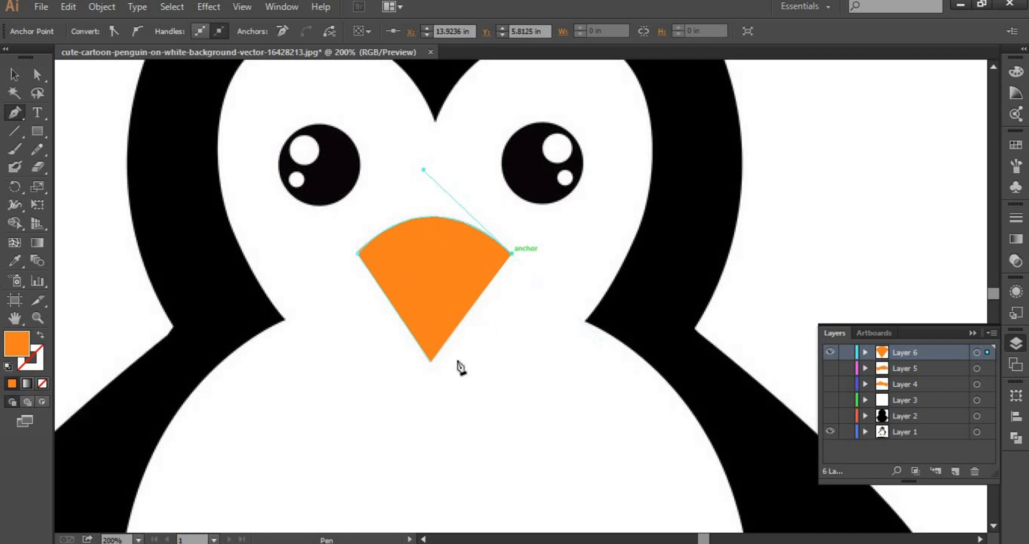
pyautogui.click(430, 360)
pyautogui.click(14, 262)
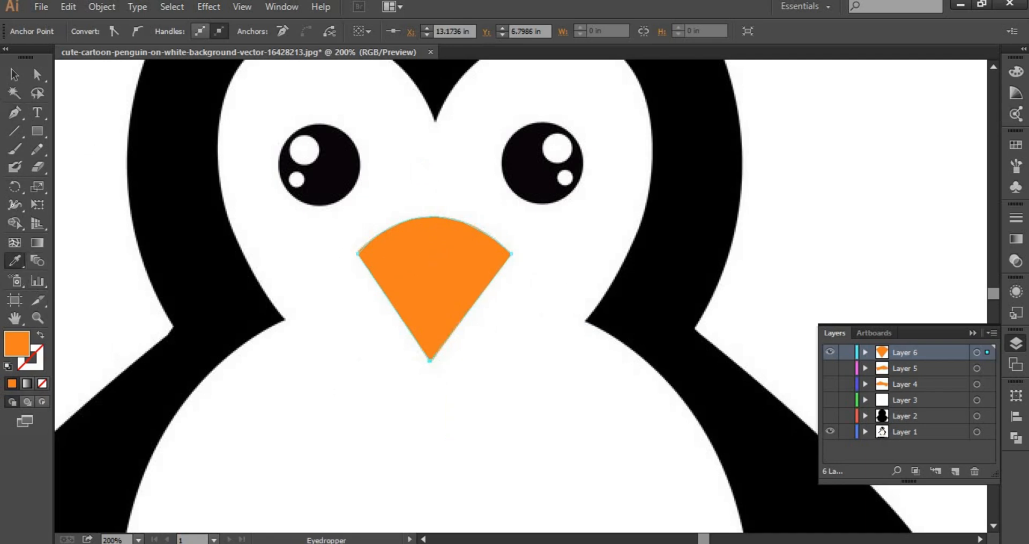
# Hide the beak's layer and add a new layer on top for the next part of the face.
pyautogui.click(14, 74)
pyautogui.click(375, 259)
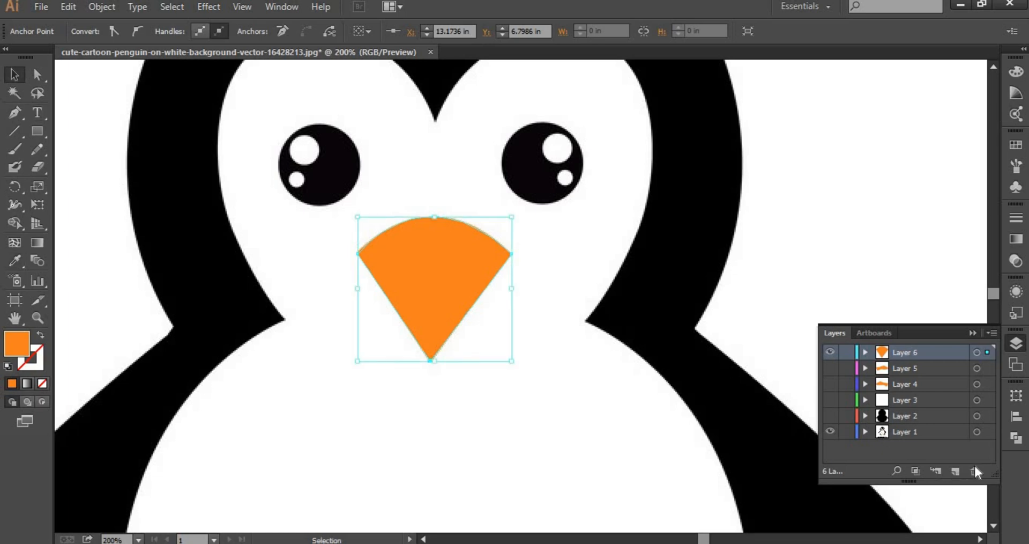
pyautogui.click(830, 354)
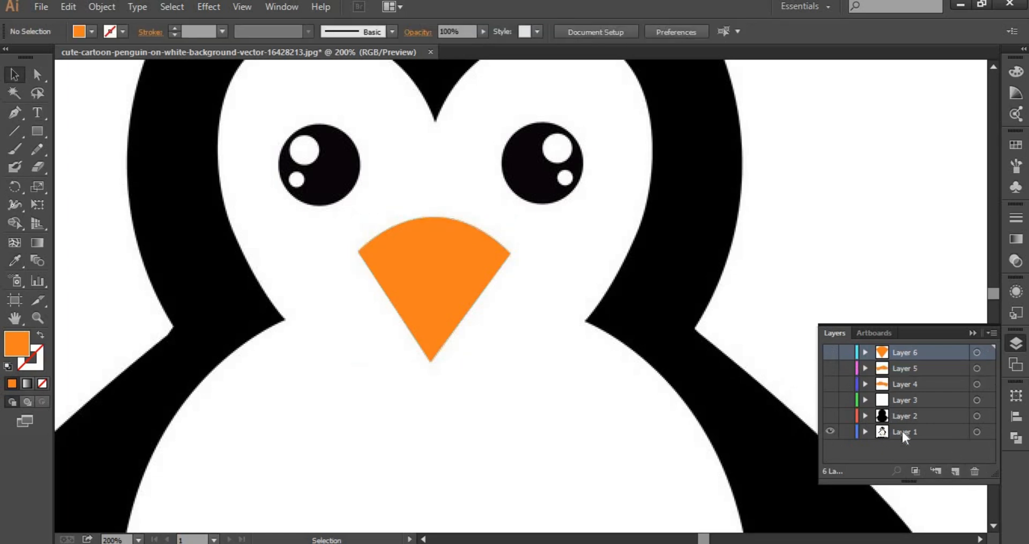
pyautogui.click(953, 471)
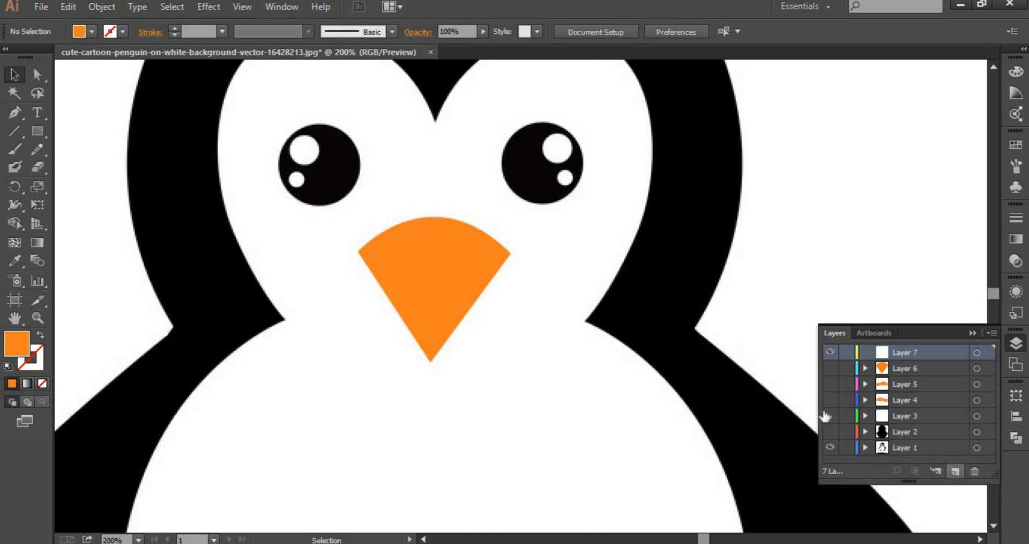
pyautogui.scroll(5, 580, 408)
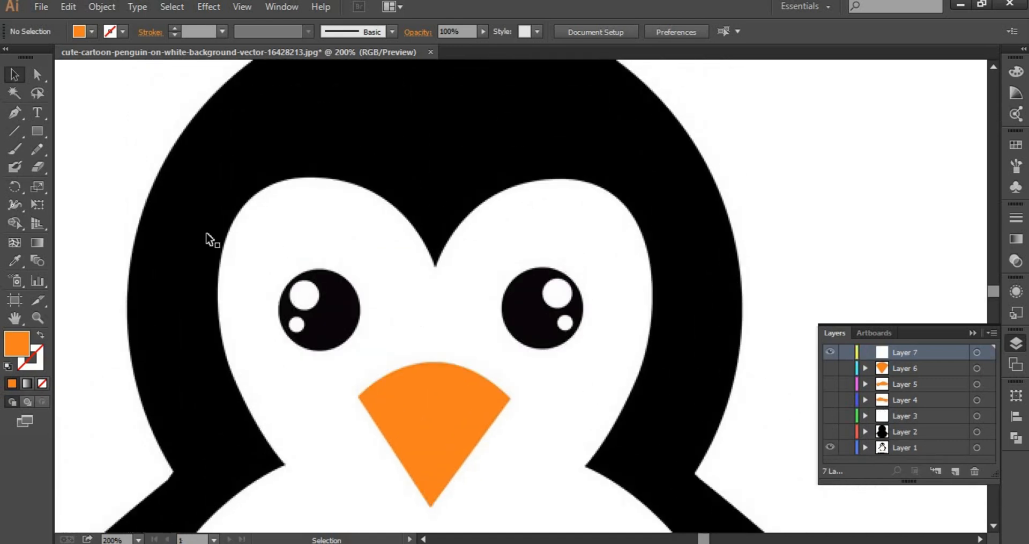
# Draw a circle over the right eye with no fill or stroke, and fill it with the image's eye black using the Eyedropper.
pyautogui.click(41, 384)
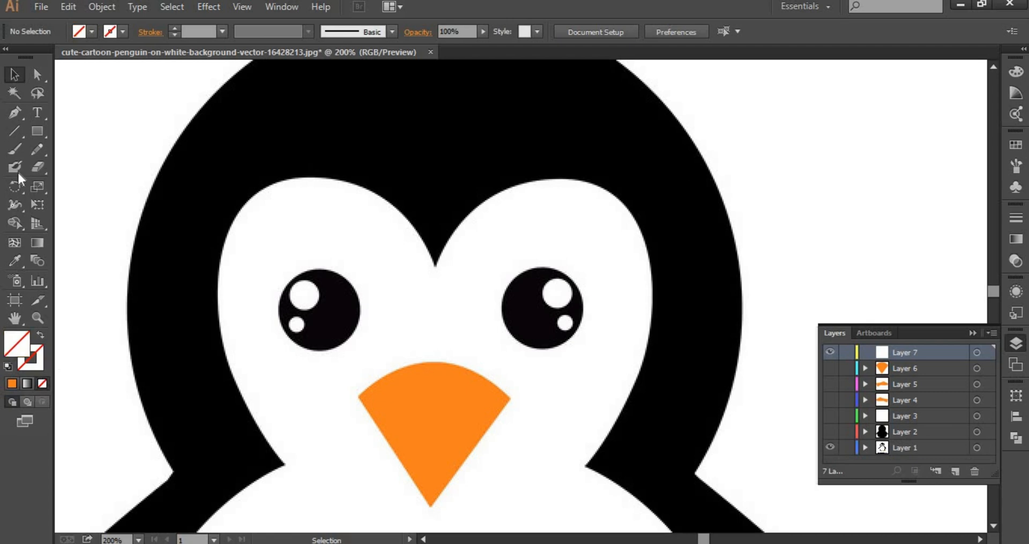
pyautogui.moveTo(34, 137); pyautogui.dragTo(103, 167)
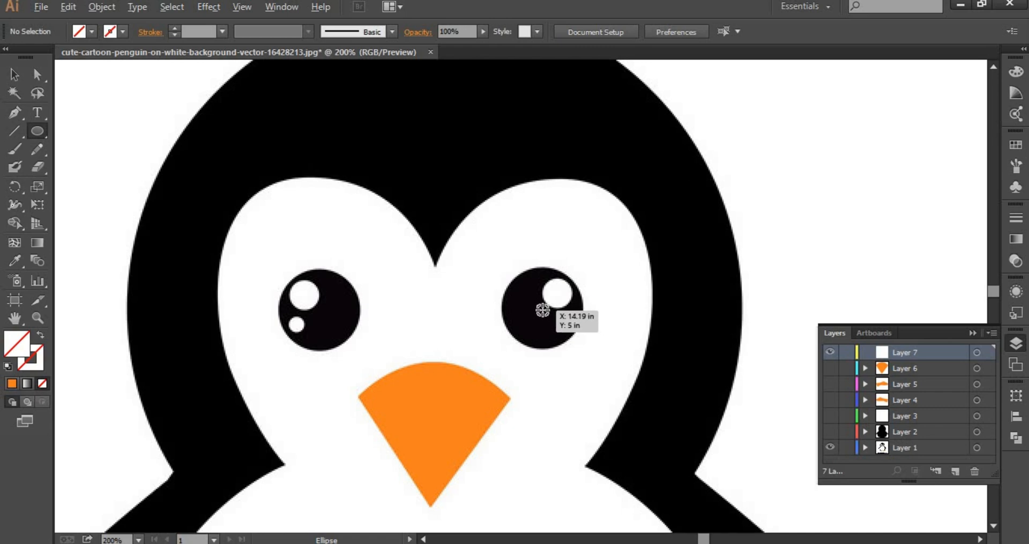
pyautogui.moveTo(542, 309); pyautogui.dragTo(550, 351)
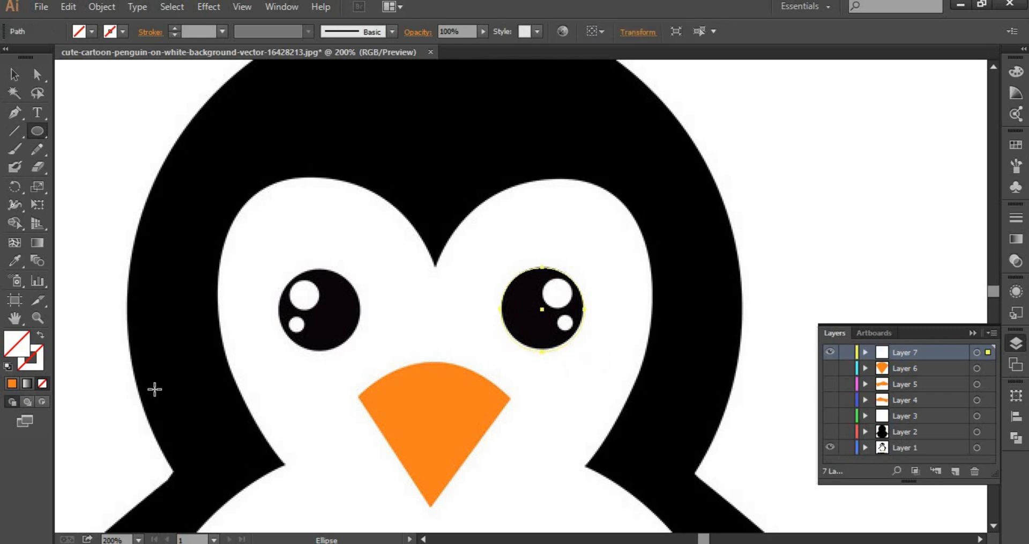
pyautogui.click(14, 260)
pyautogui.click(336, 304)
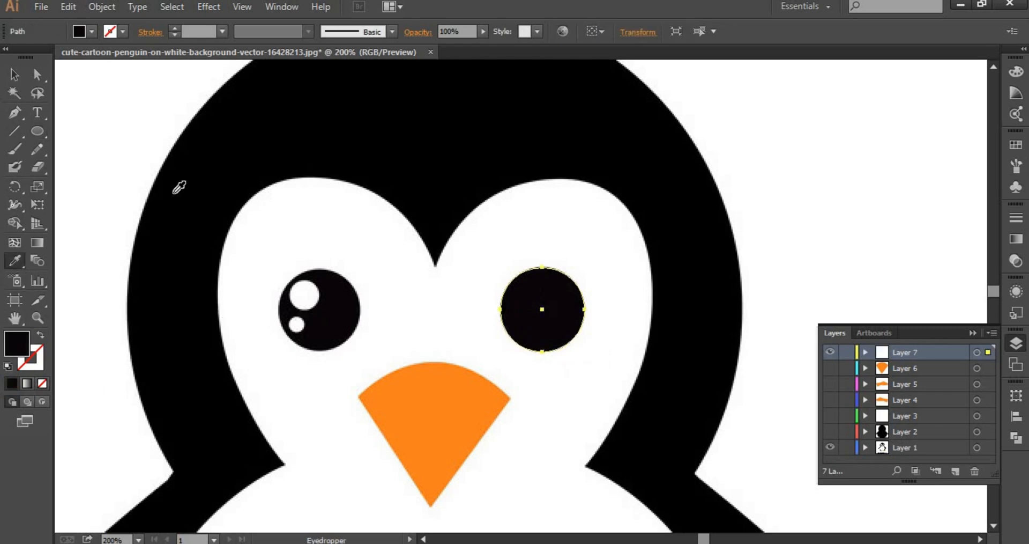
pyautogui.click(14, 74)
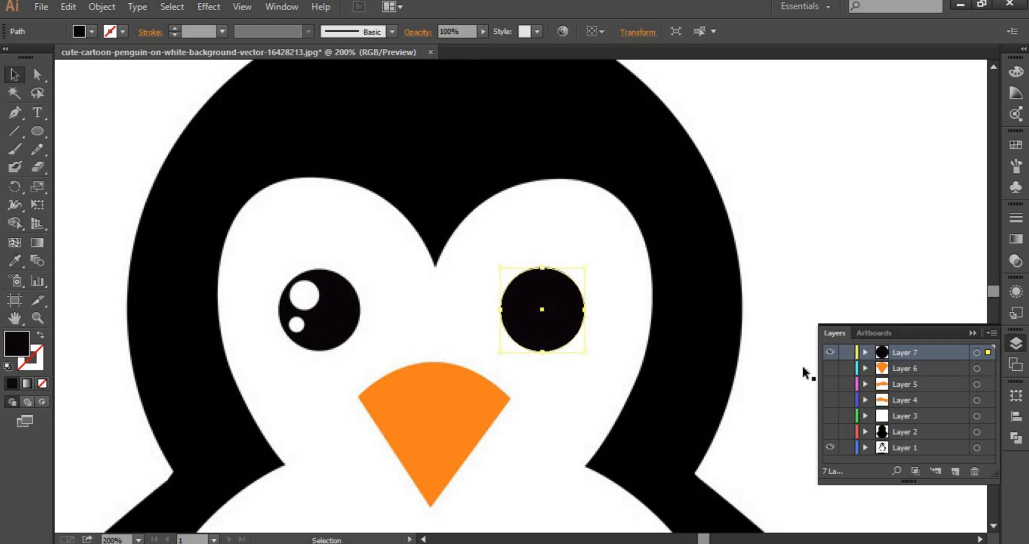
# Hide the eye circle's layer, add a new layer on top for the large highlight, and set the fill to none.
pyautogui.click(830, 352)
pyautogui.click(955, 471)
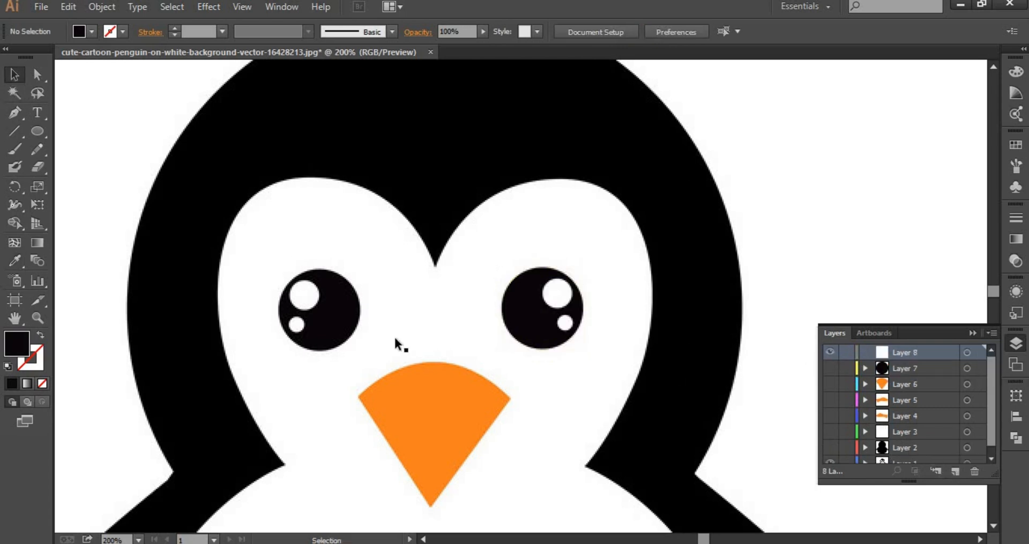
pyautogui.click(35, 134)
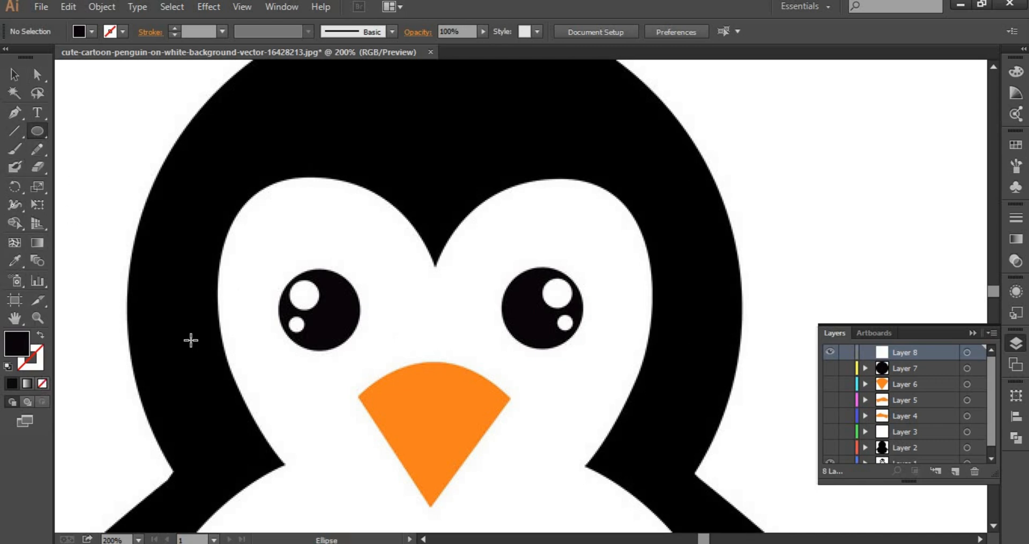
pyautogui.press('/')
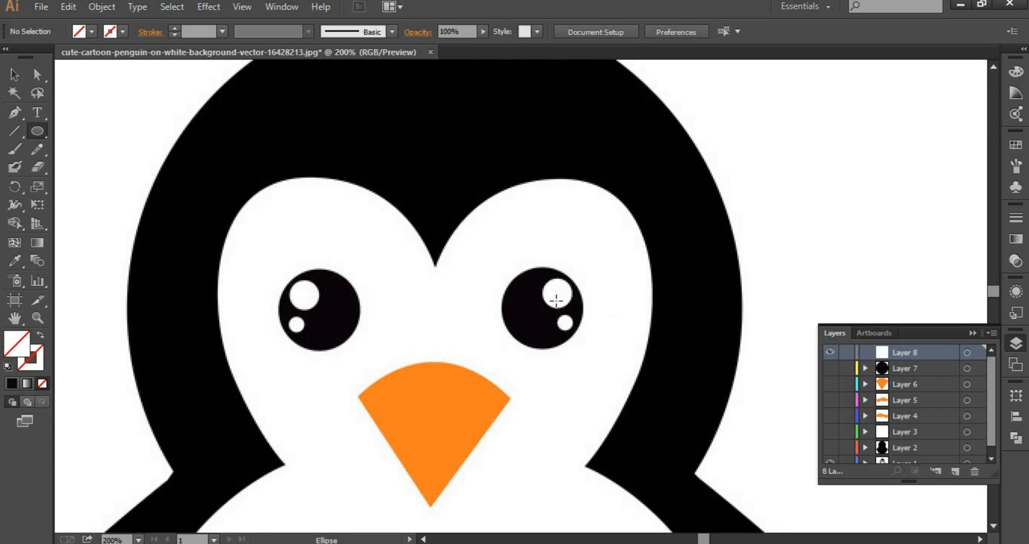
# Draw a circle over the right eye's large highlight and fill it with the image's white using the Eyedropper.
pyautogui.moveTo(557, 293); pyautogui.dragTo(556, 310)
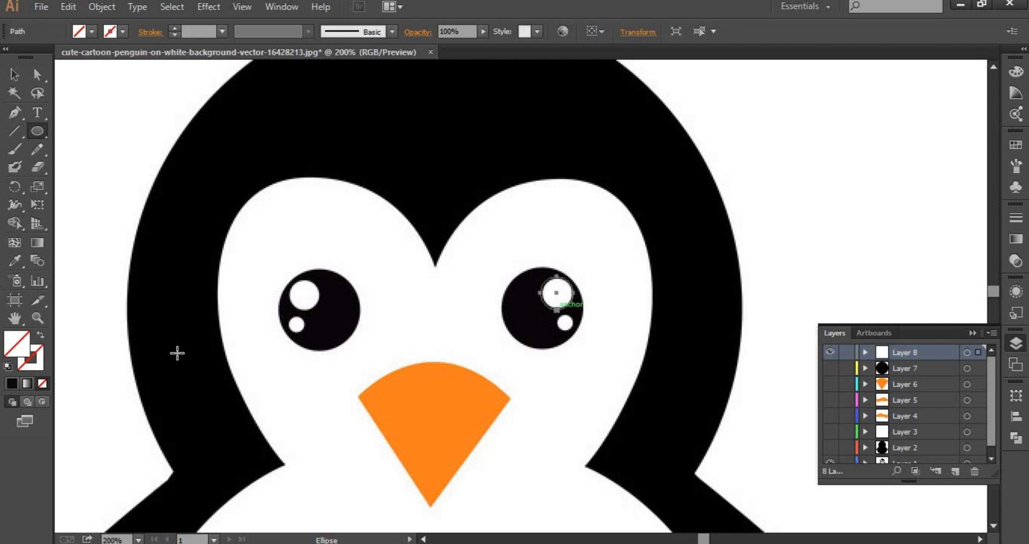
pyautogui.click(12, 259)
pyautogui.click(308, 293)
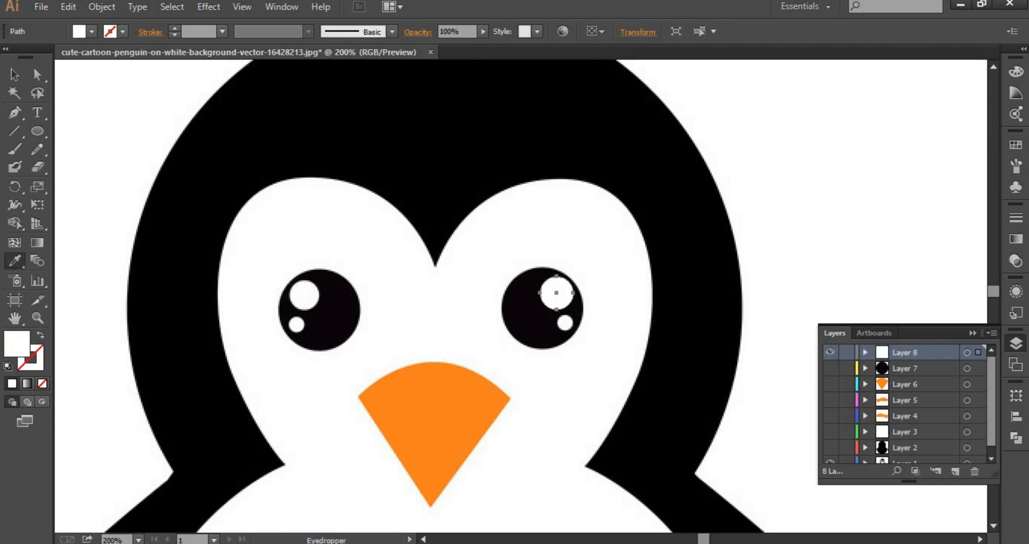
pyautogui.click(18, 73)
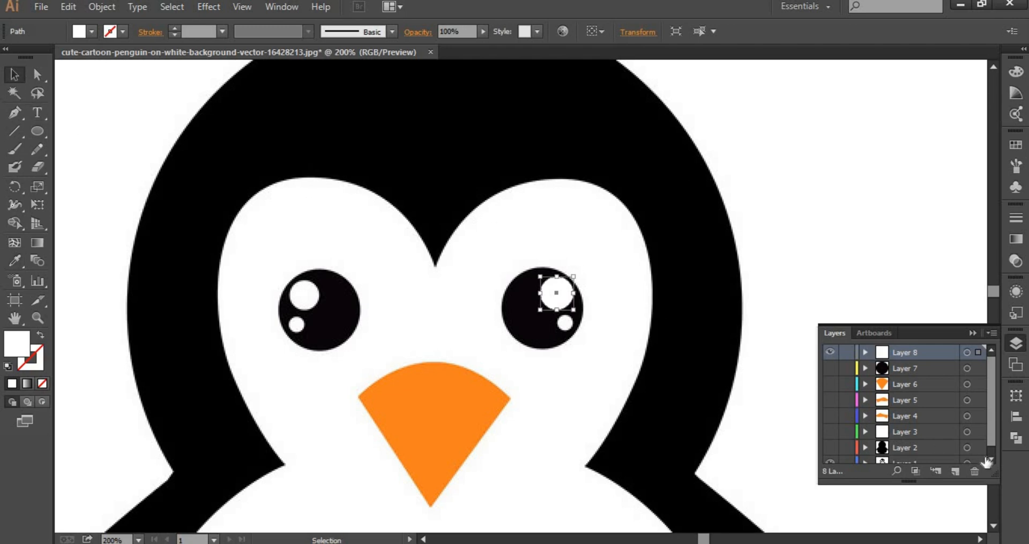
# Add a new top layer, hide the large highlight's layer, and draw a white circle over the right eye's small lower highlight.
pyautogui.click(954, 472)
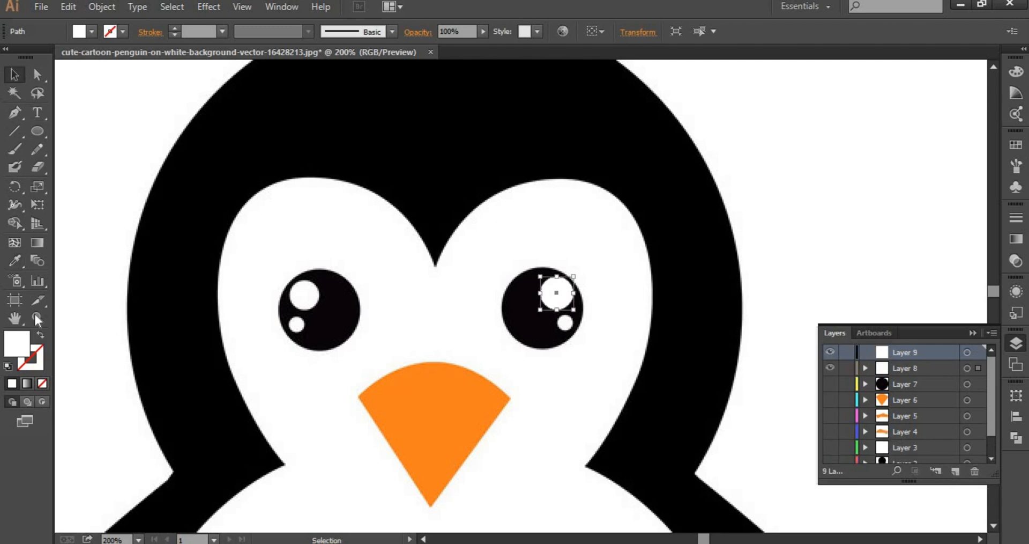
pyautogui.click(38, 130)
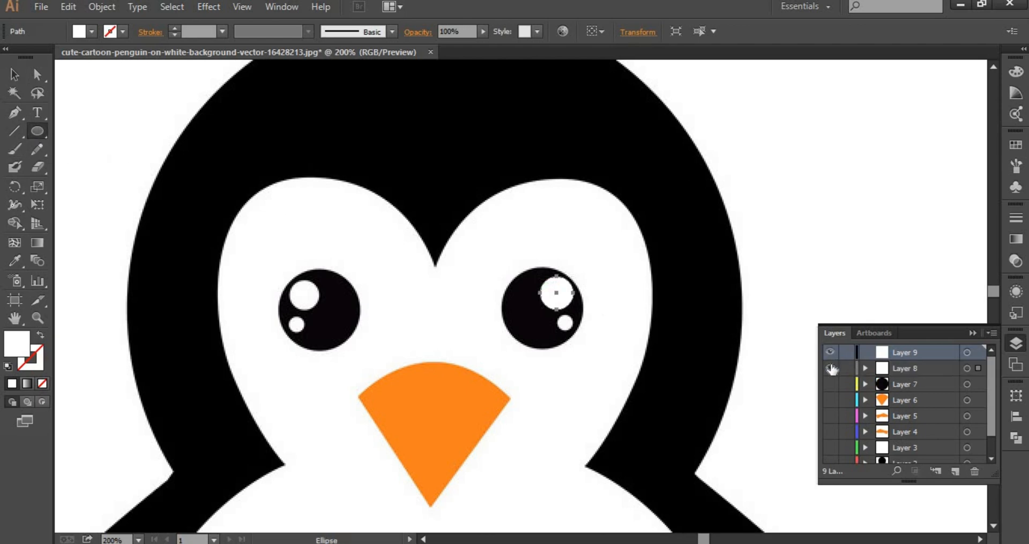
pyautogui.hotkey('ctrl', 'shift', 'a')
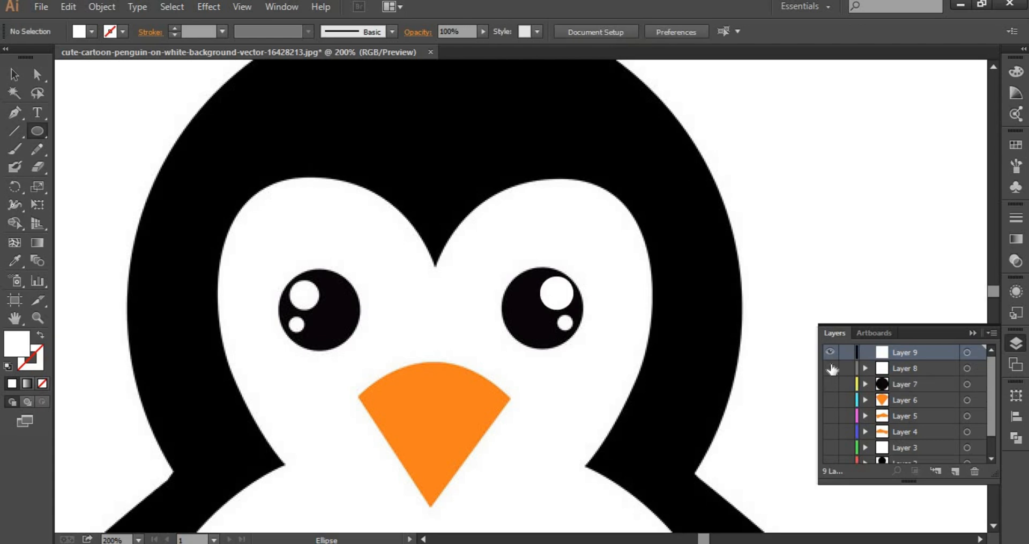
pyautogui.click(832, 368)
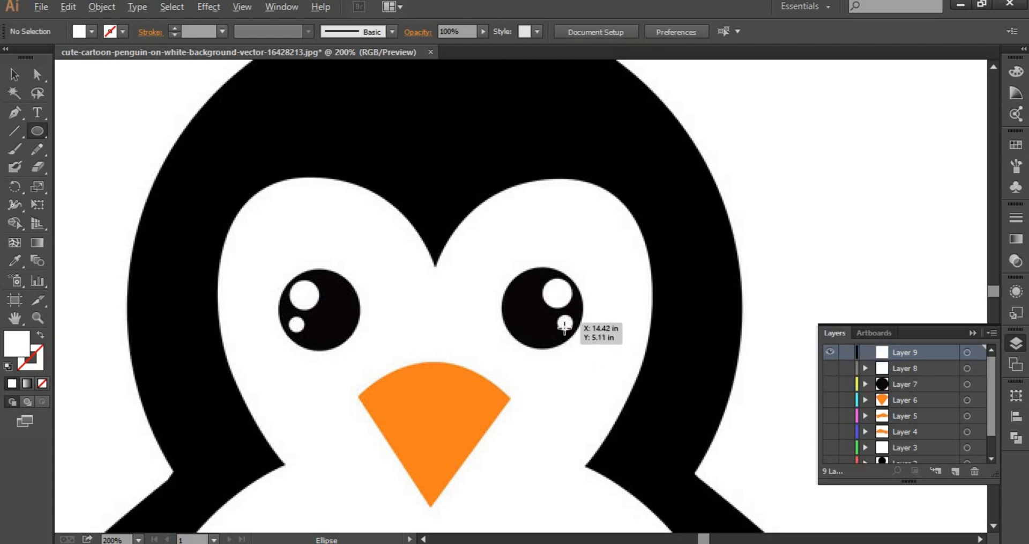
pyautogui.moveTo(564, 324)
pyautogui.mouseDown()
pyautogui.moveTo(567, 337)
pyautogui.moveTo(563, 328)
pyautogui.mouseUp()
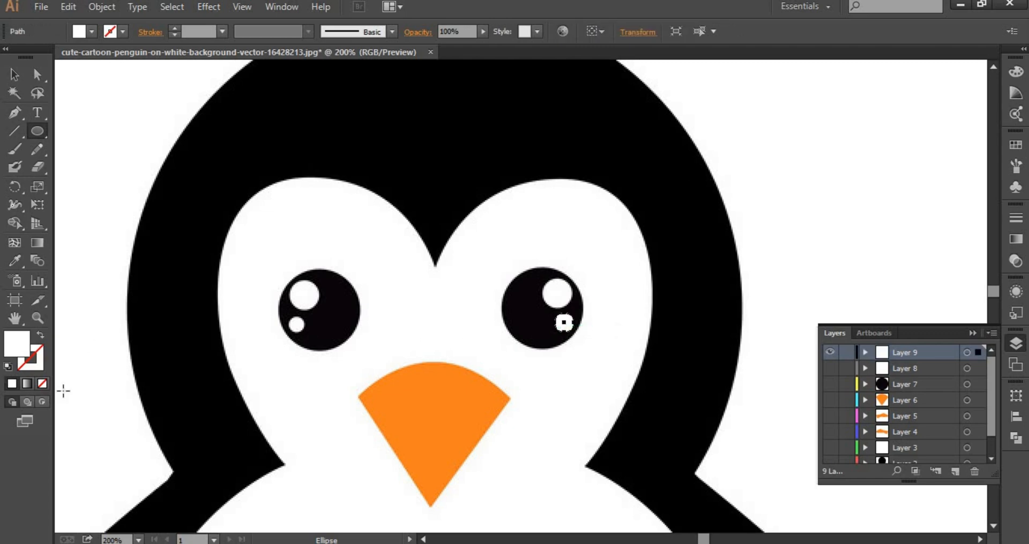
pyautogui.click(14, 74)
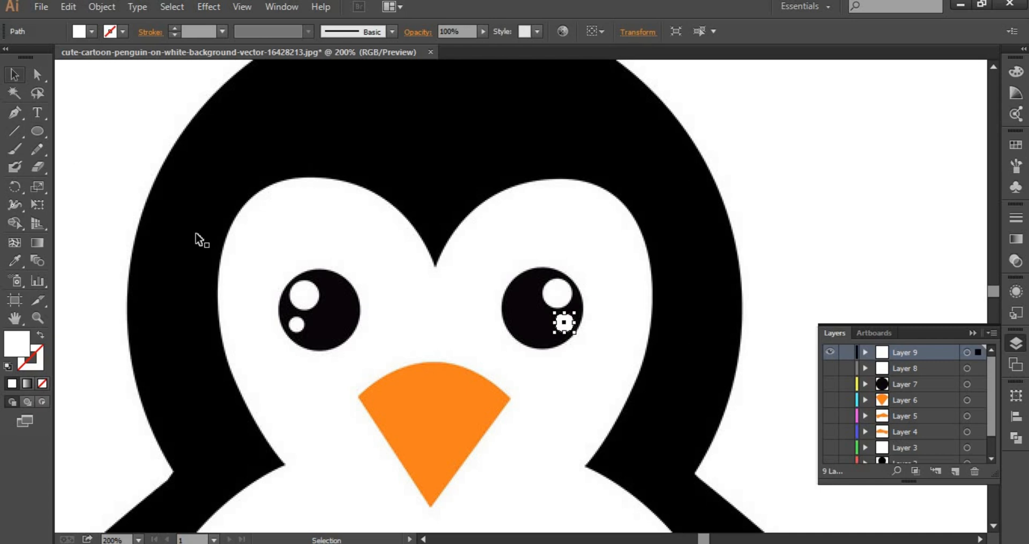
# Show the layers holding the right eye's black circle and its large highlight, keeping the small highlight's layer visible.
pyautogui.click(828, 353)
pyautogui.click(829, 353)
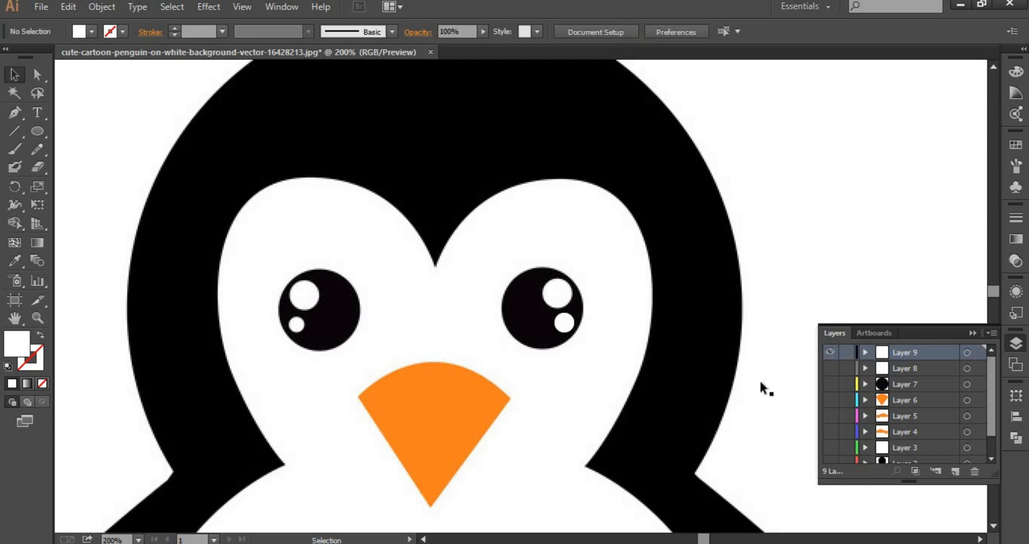
pyautogui.click(830, 369)
pyautogui.click(830, 385)
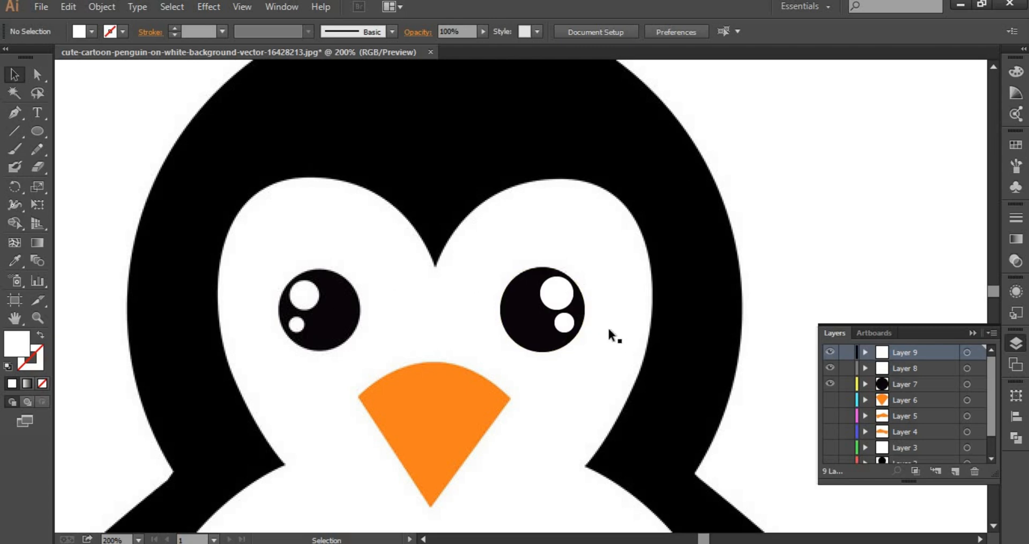
# Group the right eye's black circle with its two white highlights.
pyautogui.click(523, 319)
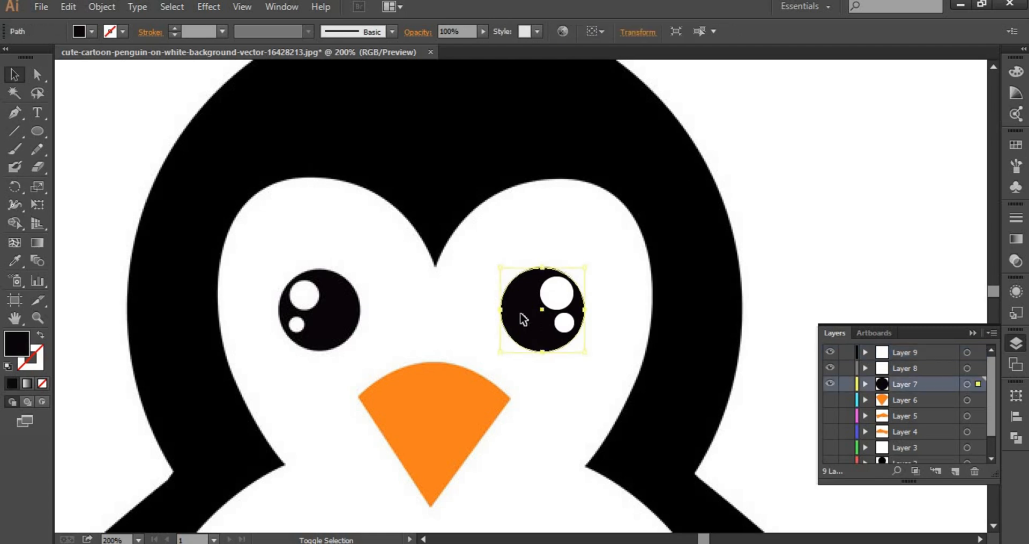
pyautogui.keyDown('shift'); pyautogui.click(557, 296); pyautogui.keyUp('shift')
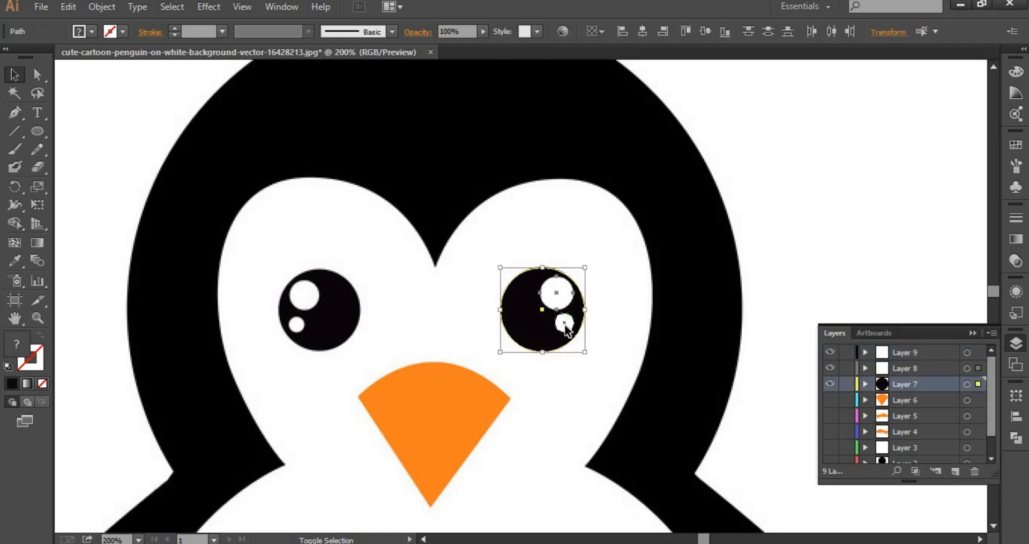
pyautogui.keyDown('shift'); pyautogui.click(565, 325); pyautogui.keyUp('shift')
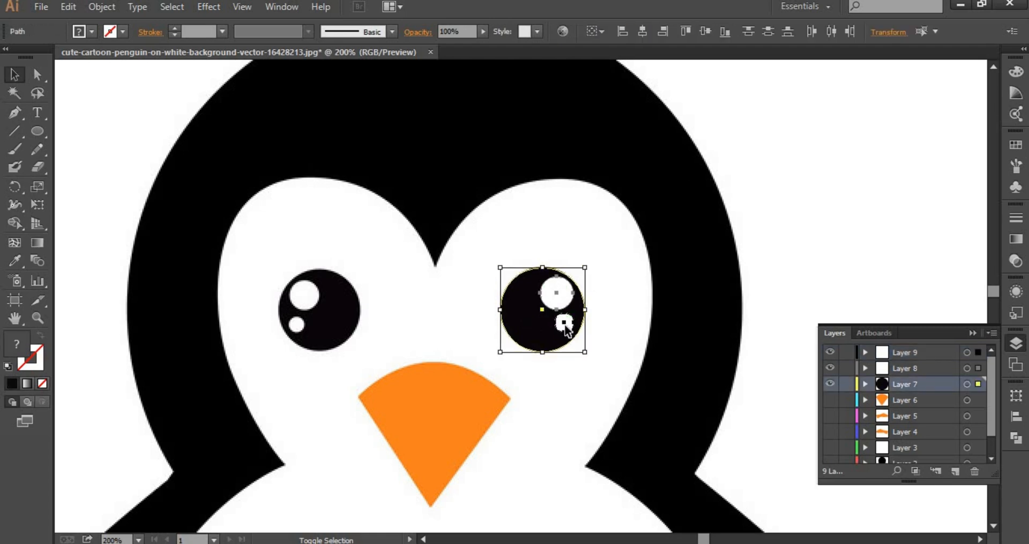
pyautogui.rightClick(537, 325)
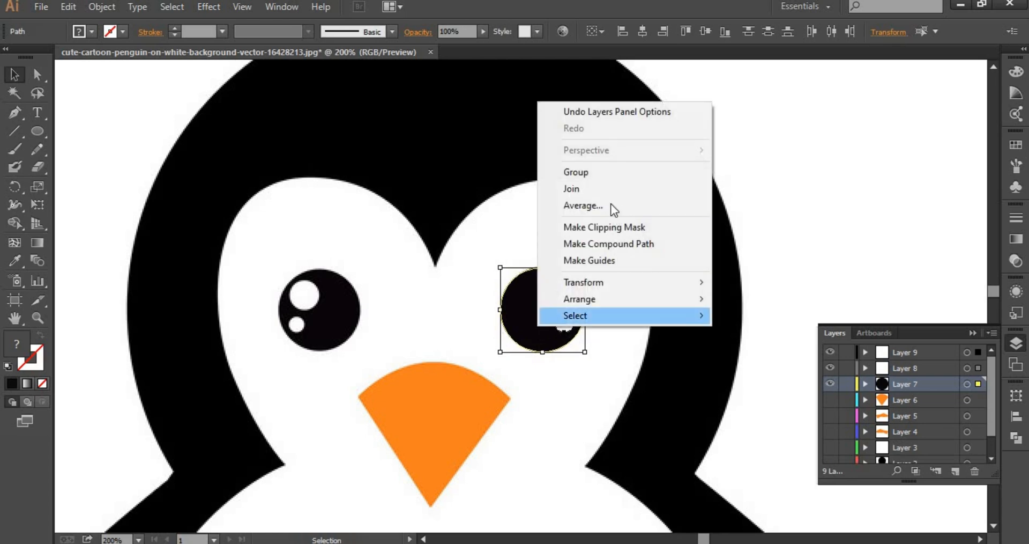
pyautogui.click(600, 172)
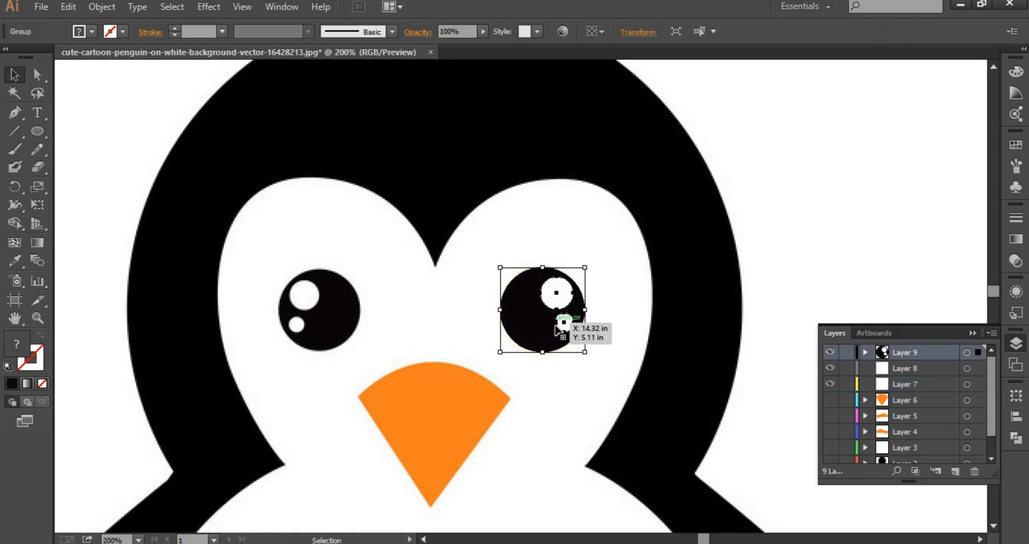
# Reflect a copy of the eye group across the vertical axis and move the copy onto the left eye.
pyautogui.rightClick(554, 323)
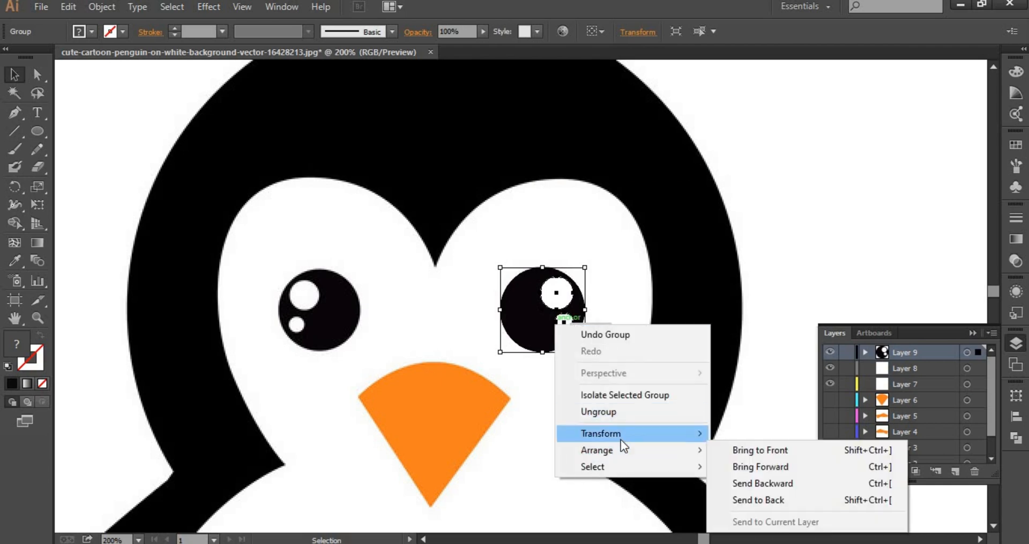
pyautogui.moveTo(620, 436)
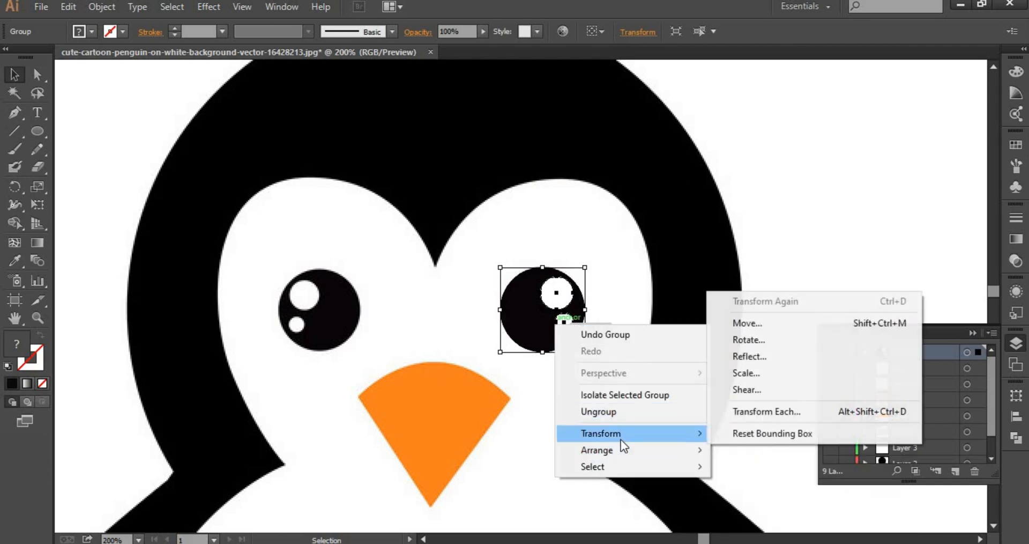
pyautogui.click(780, 362)
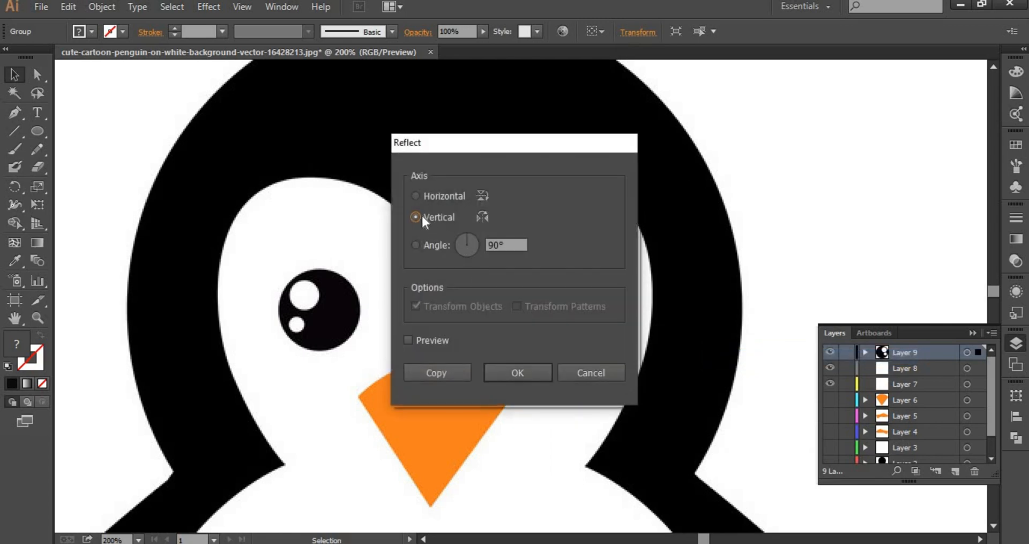
pyautogui.click(408, 340)
pyautogui.moveTo(536, 142); pyautogui.dragTo(809, 94)
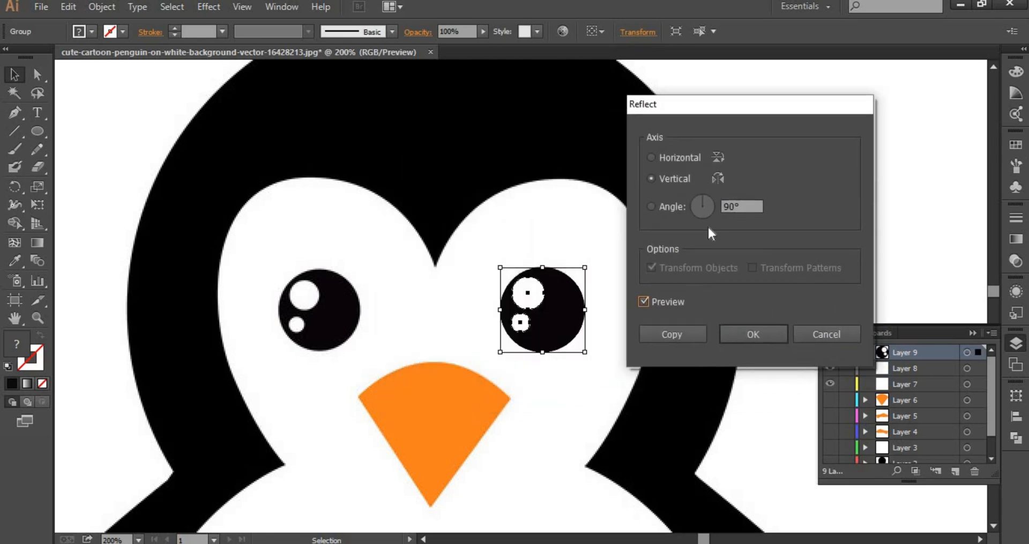
pyautogui.click(711, 326)
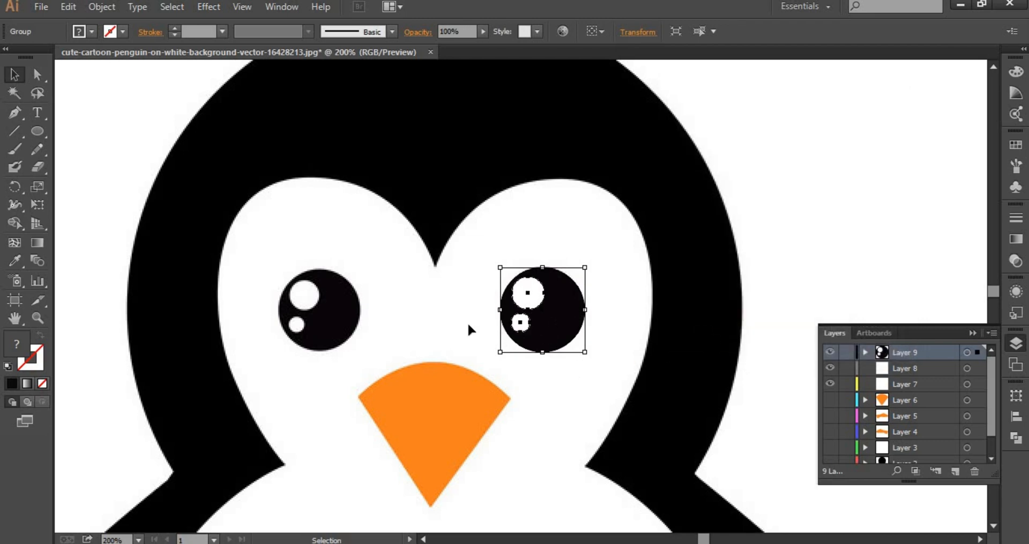
pyautogui.moveTo(563, 321); pyautogui.dragTo(339, 320)
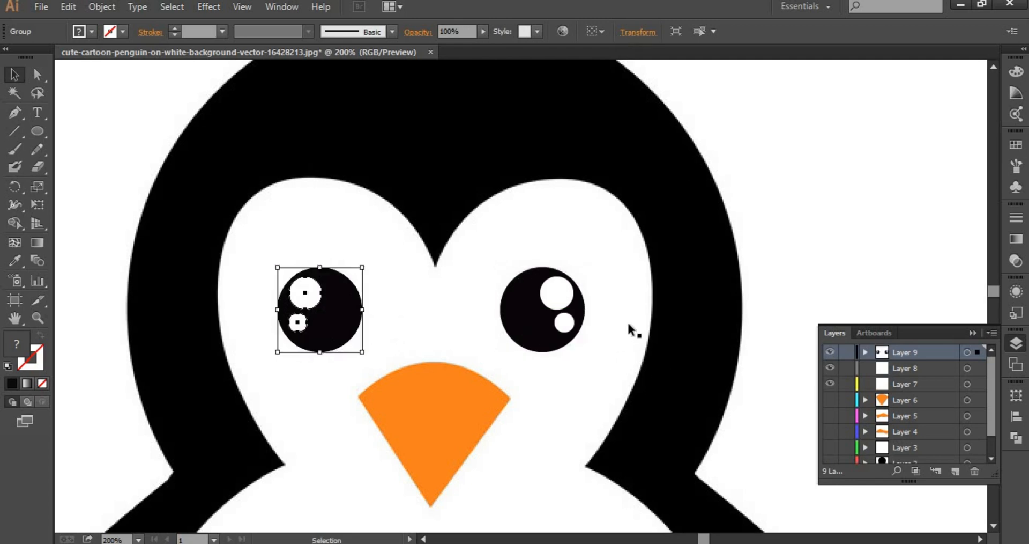
pyautogui.click(689, 356)
# Show the hidden layers of the beak, both feet, the white face and belly, and the black body.
pyautogui.click(830, 376)
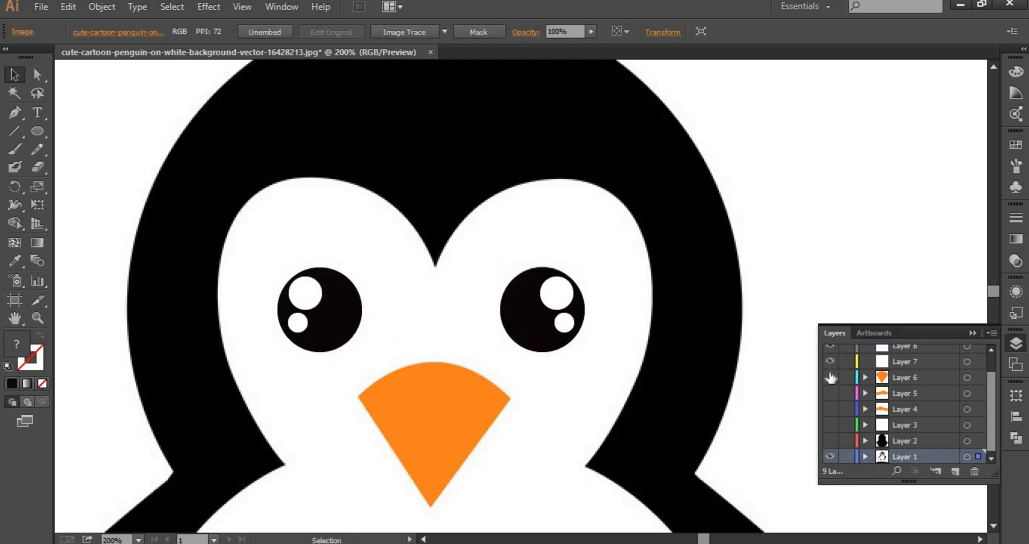
pyautogui.click(830, 392)
pyautogui.click(830, 408)
pyautogui.click(830, 424)
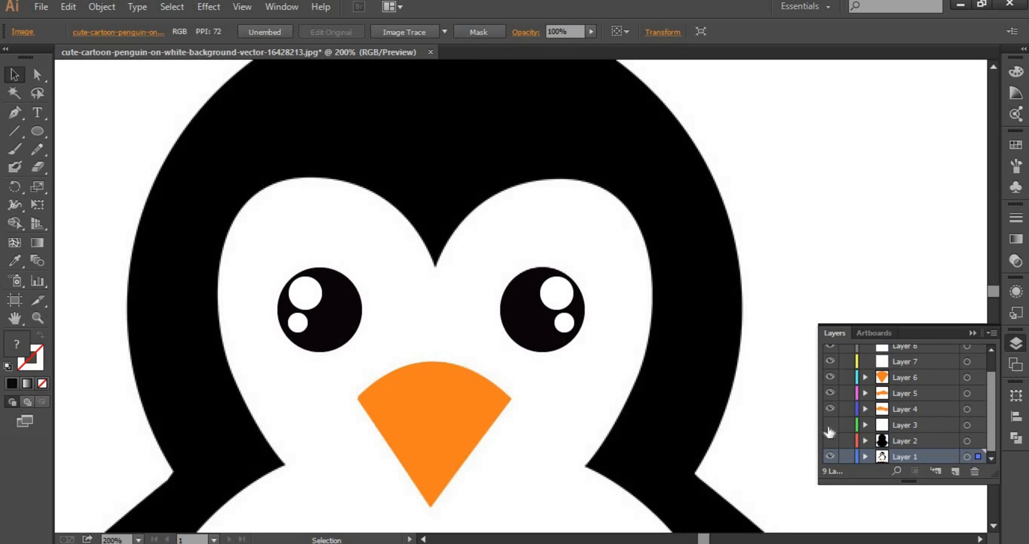
pyautogui.click(830, 440)
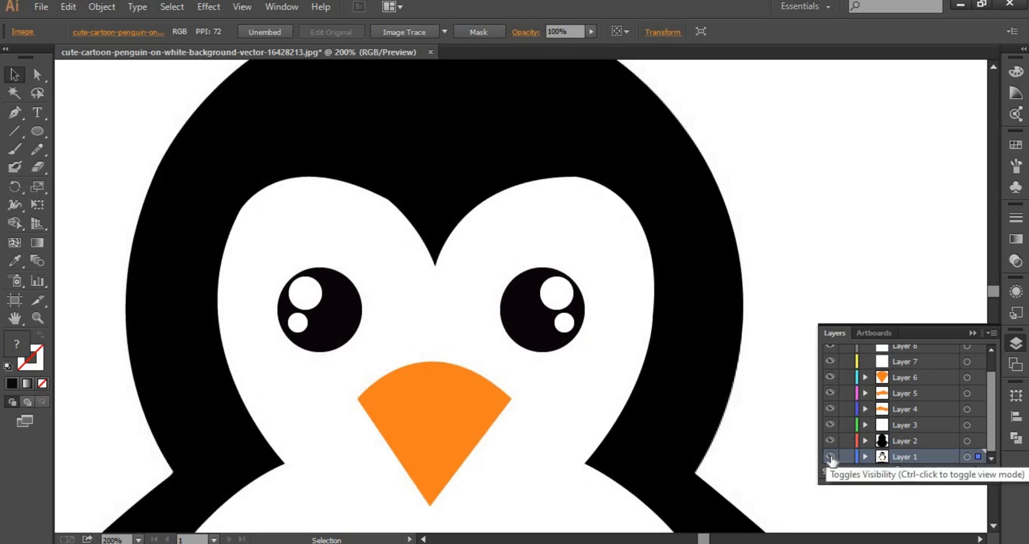
# Move the original penguin image out from under the traced artwork to the artboard's right edge.
pyautogui.hotkey('ctrl', '-')
pyautogui.hotkey('ctrl', '-')
pyautogui.hotkey('ctrl', '-')
pyautogui.hotkey('ctrl', '-')
pyautogui.hotkey('ctrl', '-')
pyautogui.hotkey('ctrl', '-')
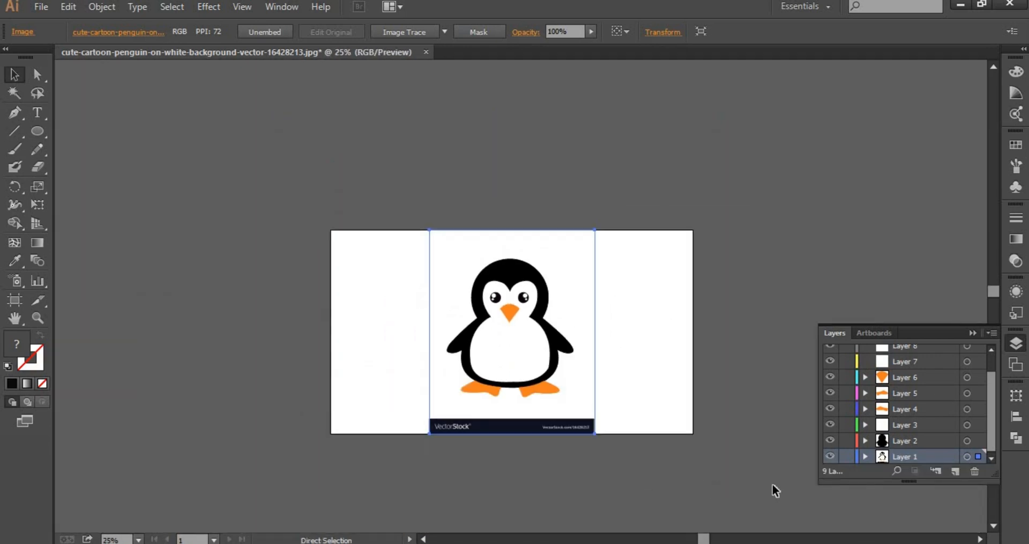
pyautogui.hotkey('ctrl', '-')
pyautogui.press('v')
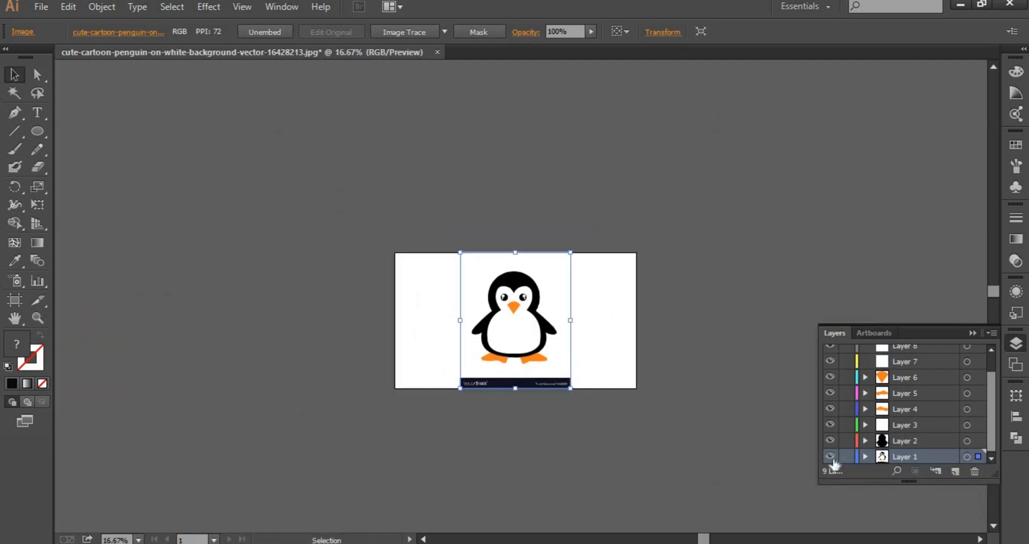
pyautogui.hotkey('ctrl', 'shift', 'a')
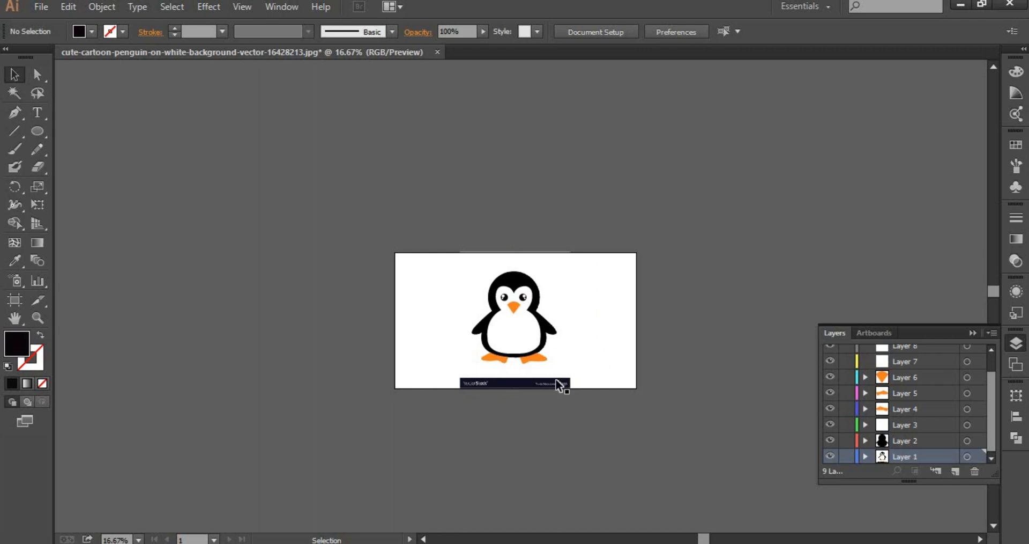
pyautogui.moveTo(561, 384); pyautogui.dragTo(683, 370)
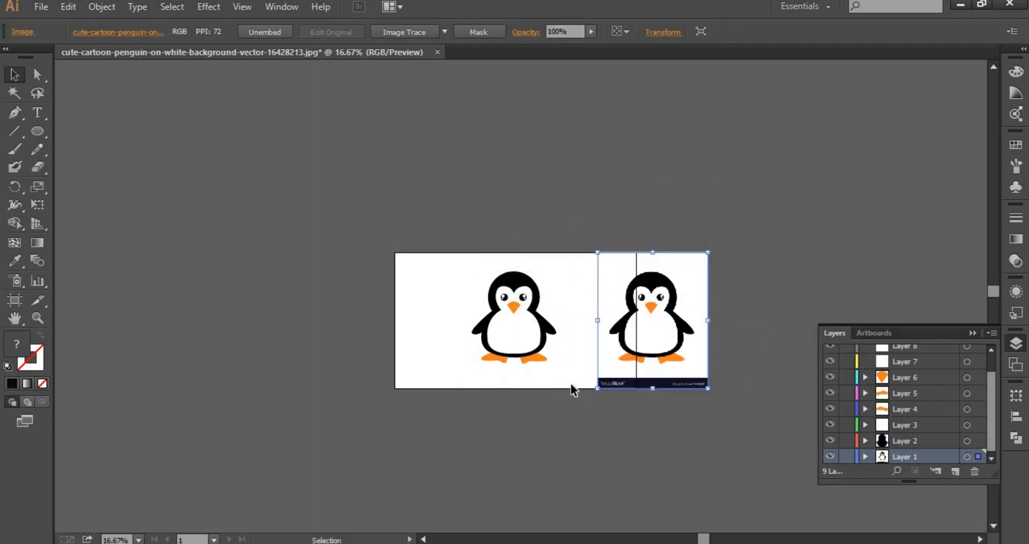
# Move the original image slightly farther up and to the right so it sits beside the traced penguin for comparison.
pyautogui.hotkey('ctrl', '=')
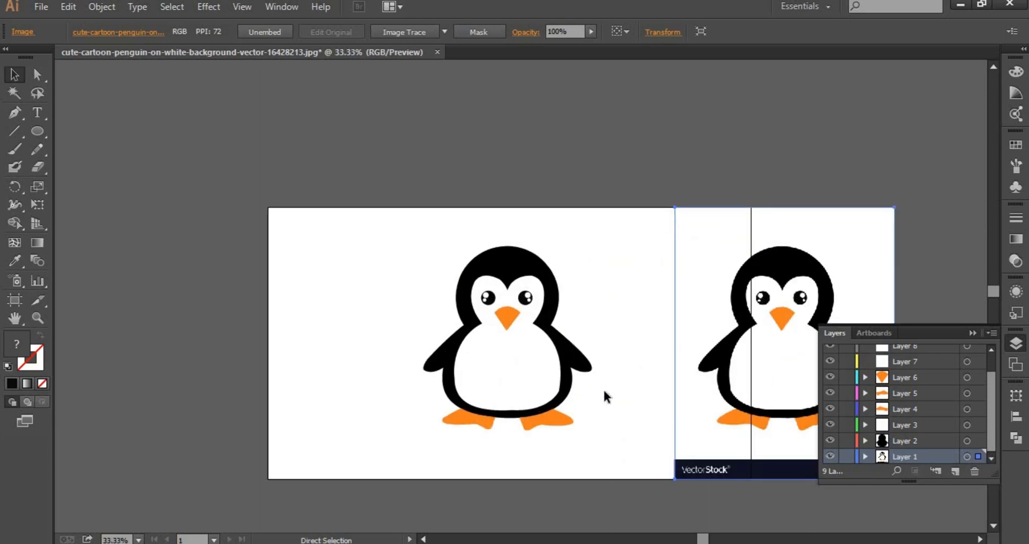
pyautogui.press('space')
pyautogui.moveTo(589, 171); pyautogui.dragTo(482, 165)
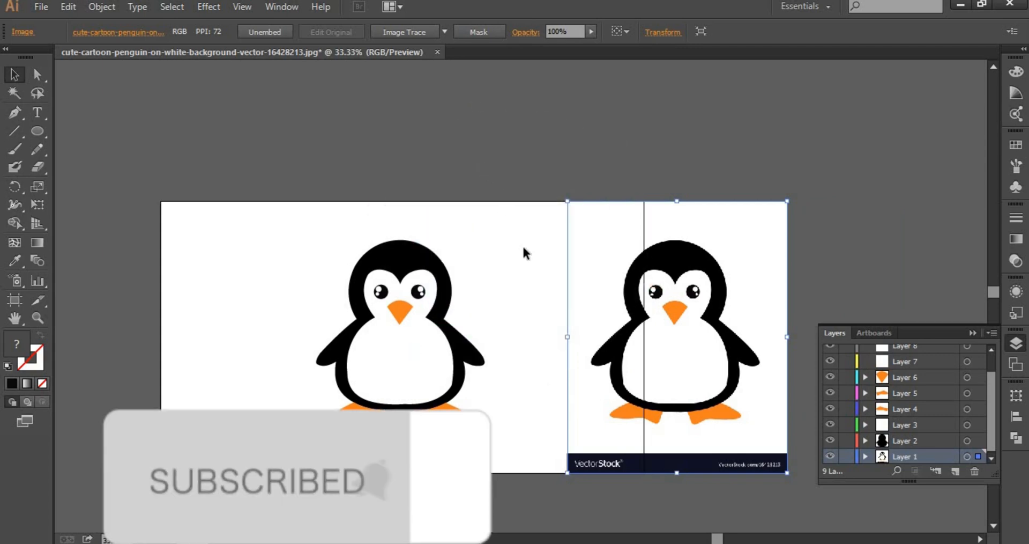
pyautogui.moveTo(695, 345); pyautogui.dragTo(733, 309)
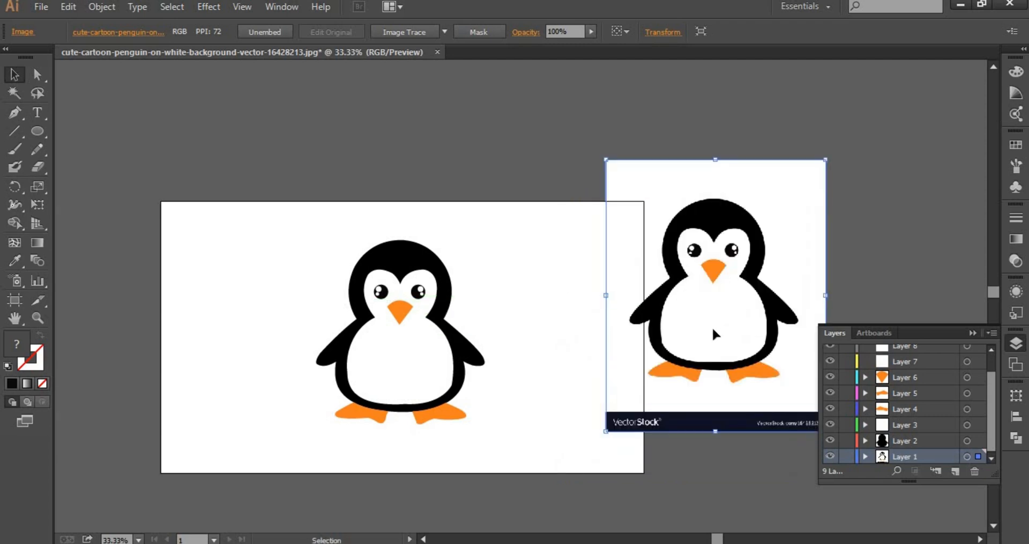